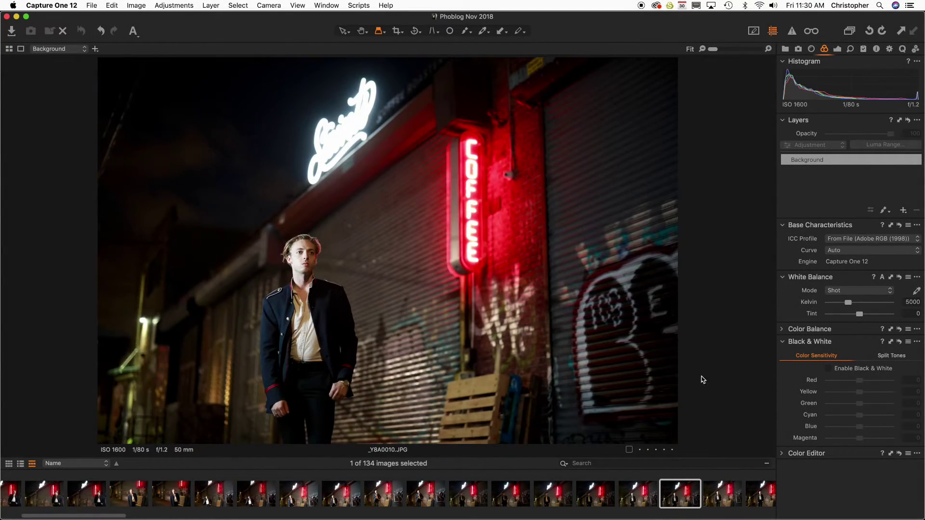
- Browse back and forth through the street portraits and stop on the raw _Y8A0010.CR3 COFFEE-neon frame
key("Left")
key("Left")
key("Left")
key("Left")
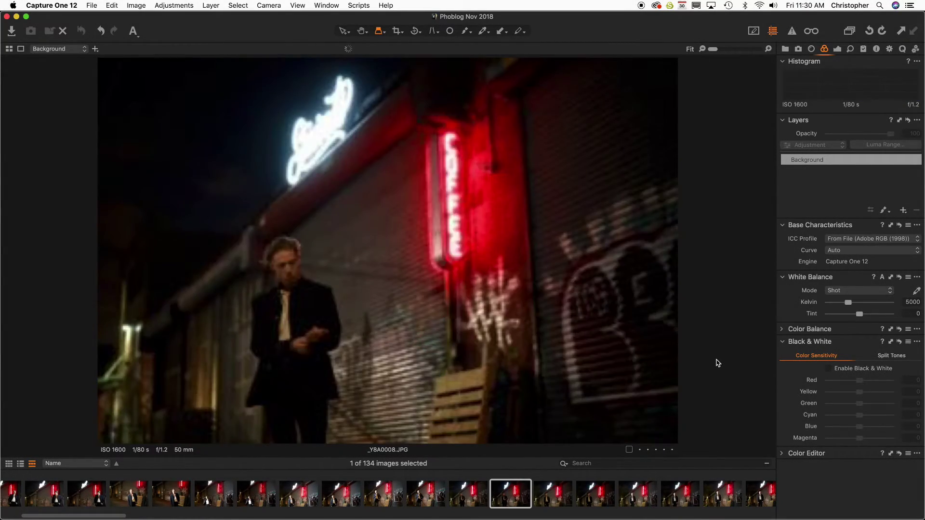
key("Left")
key("Left")
key("Left")
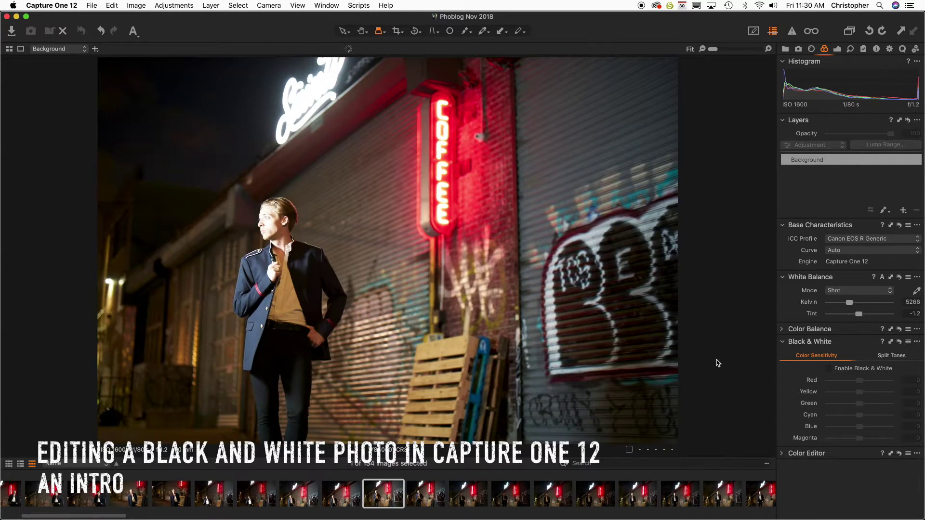
key("Left")
key("Left")
key("Left")
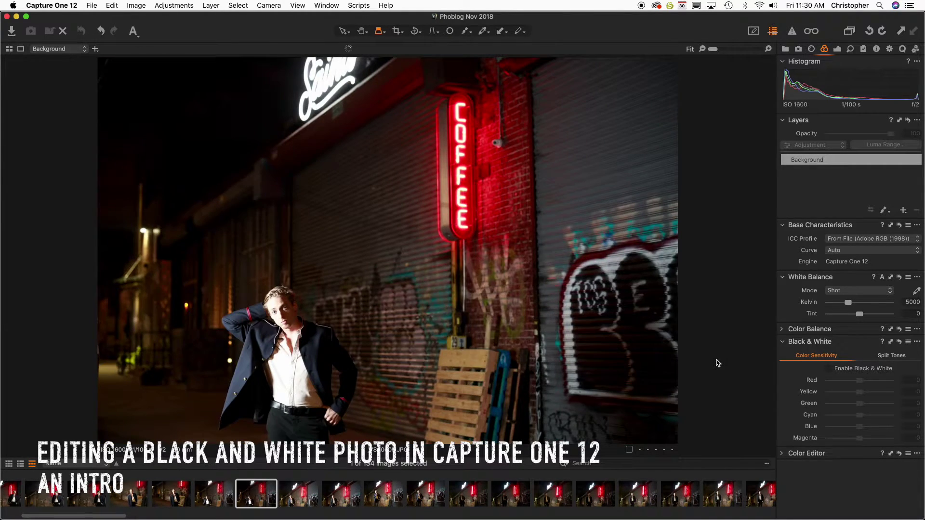
key("Left")
key("Left")
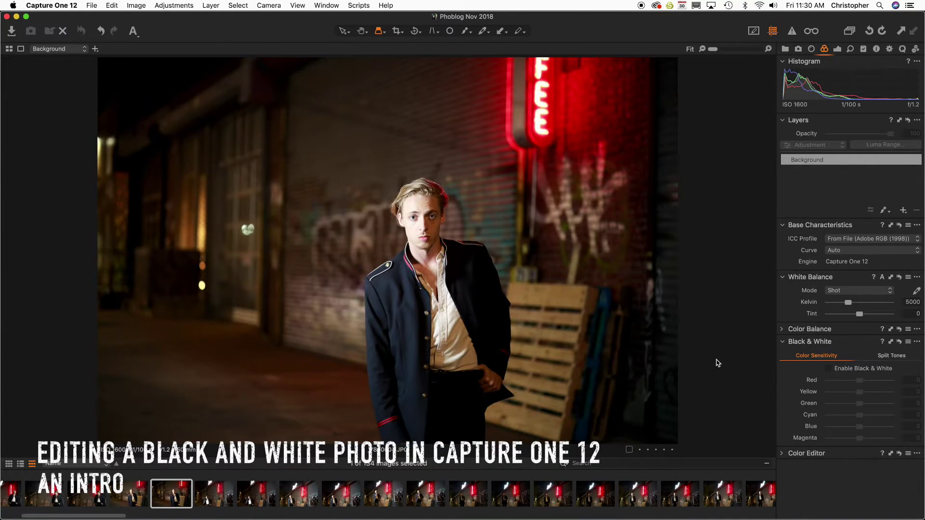
key("Right")
key("Right")
key("Right")
key("Right")
key("Right")
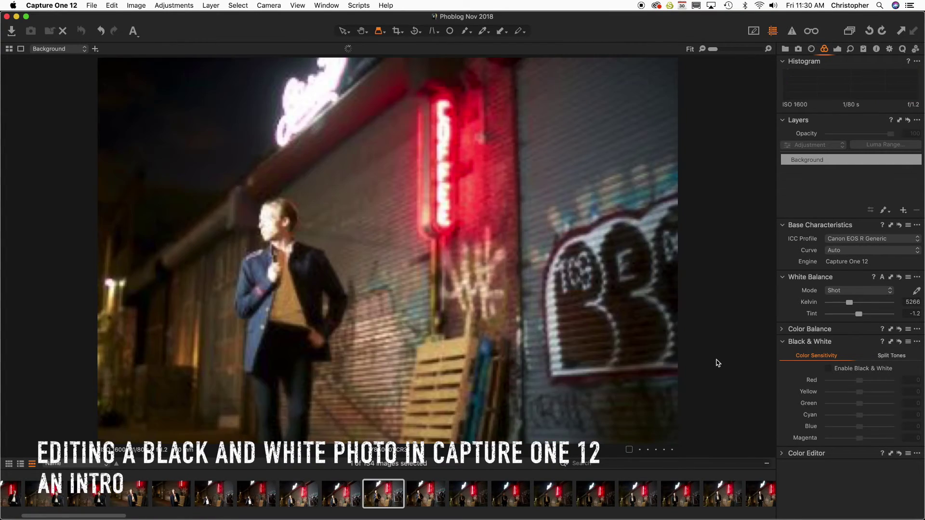
key("Right")
key("Right")
key("Right")
key("Right")
key("Right")
key("Right")
key("Right")
key("Right")
key("Right")
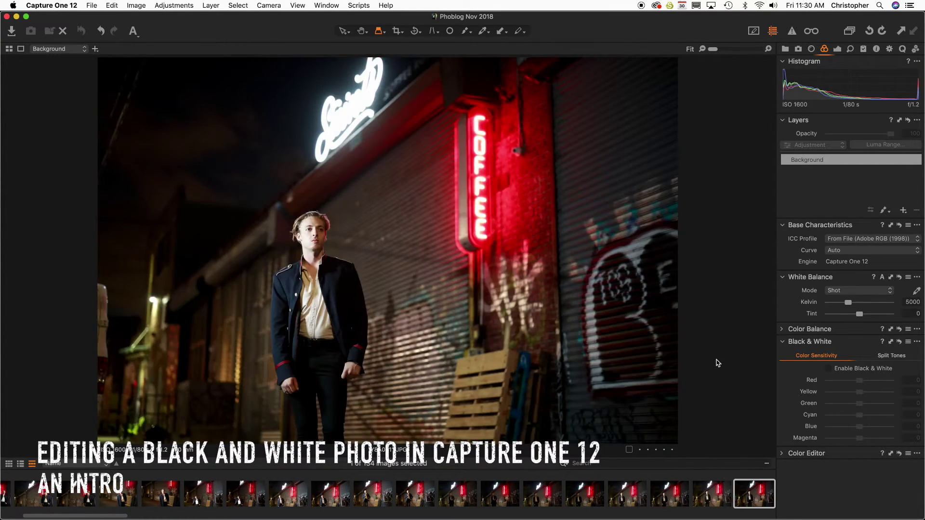
key("Right")
key("Right")
key("Right")
key("Right")
key("Right")
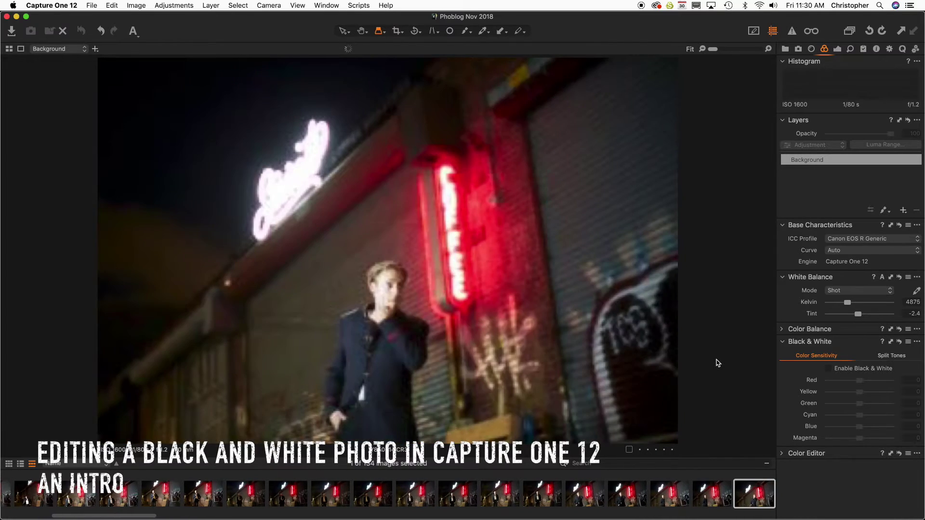
key("Right")
key("Right")
key("Right")
key("Right")
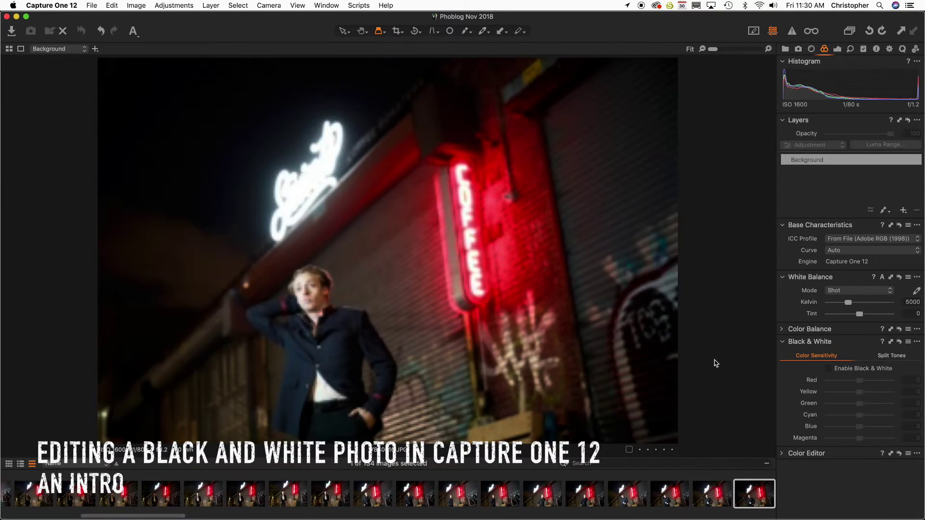
key("Left")
key("Left")
key("Left")
key("Left")
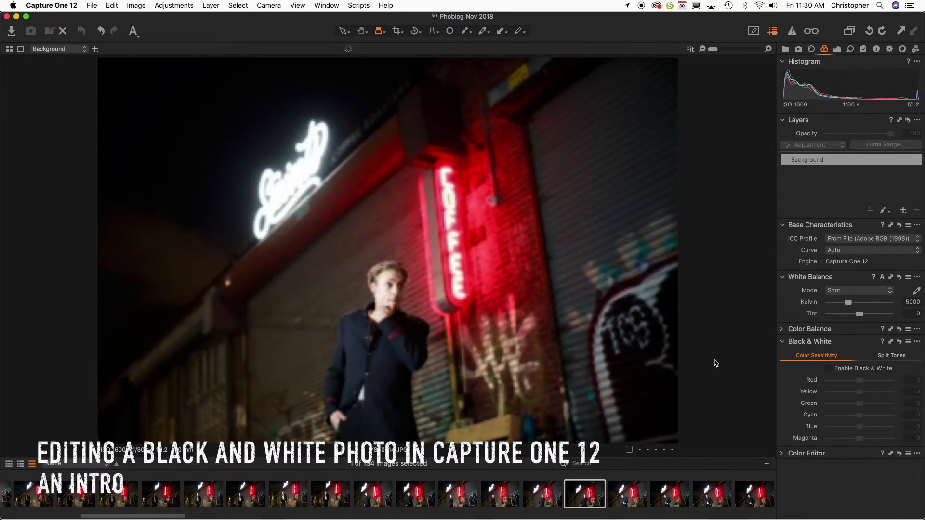
key("Left")
key("Left")
key("Left")
key("Left")
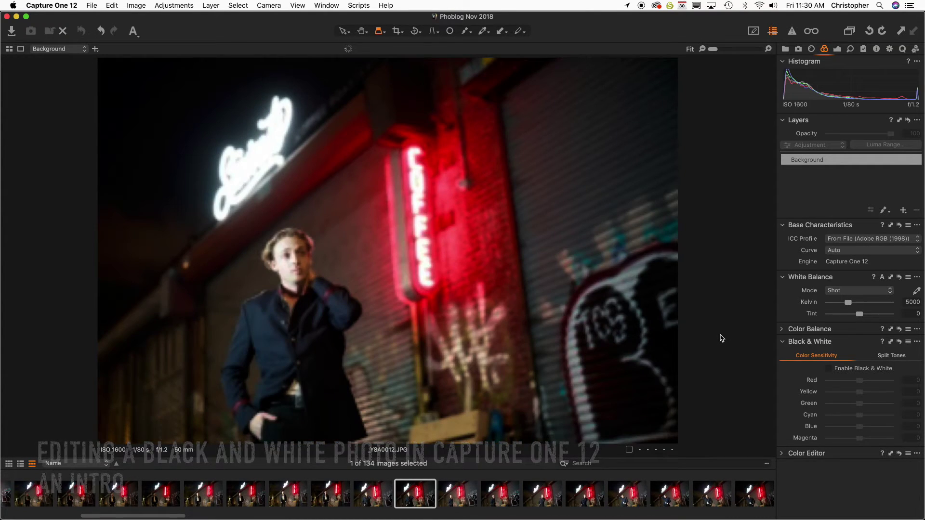
key("Left")
key("Left")
key("Left")
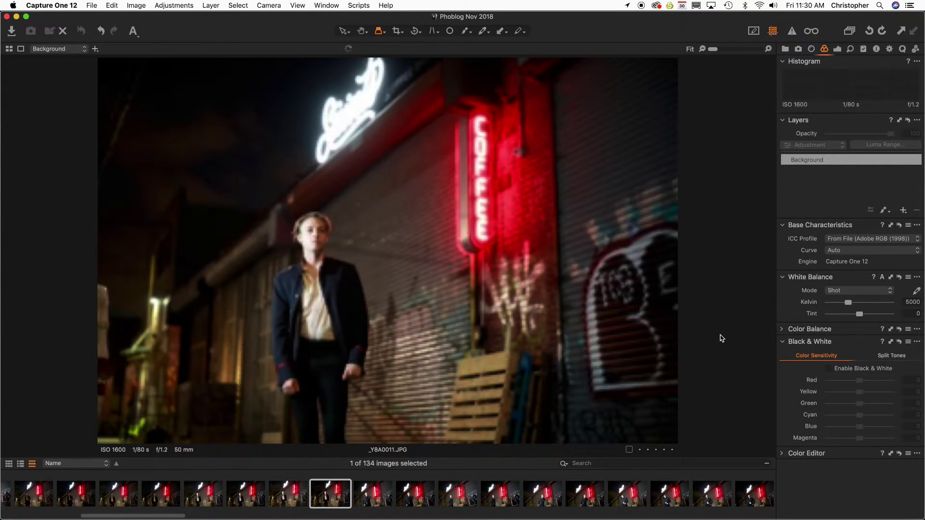
key("Left")
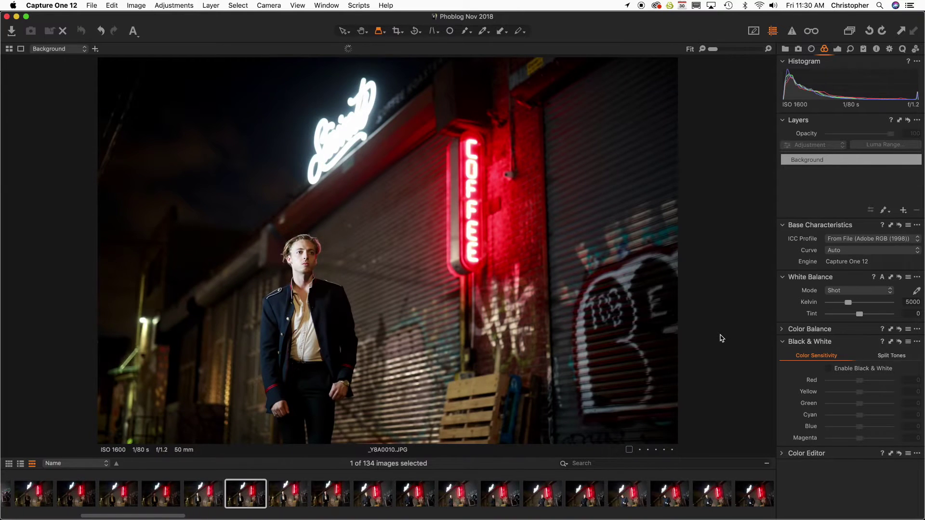
key("Left")
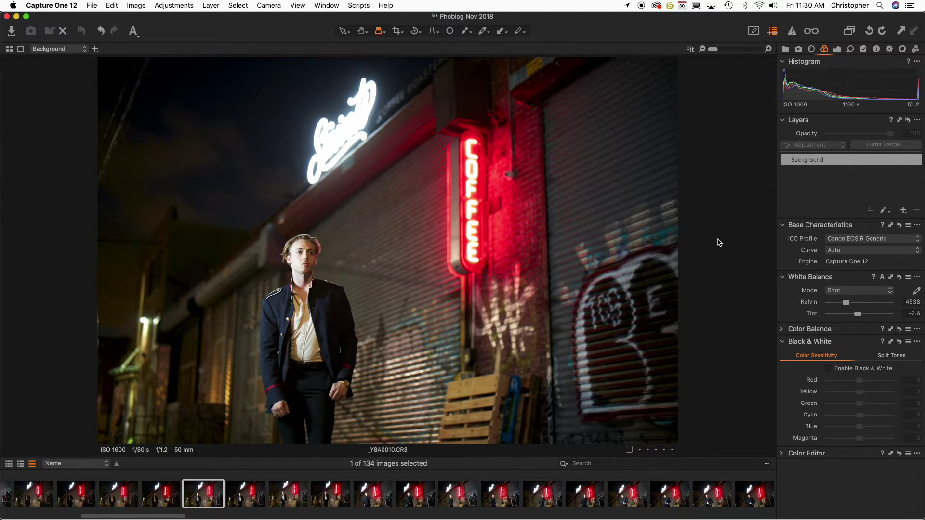
left_click(787, 50)
left_click(798, 49)
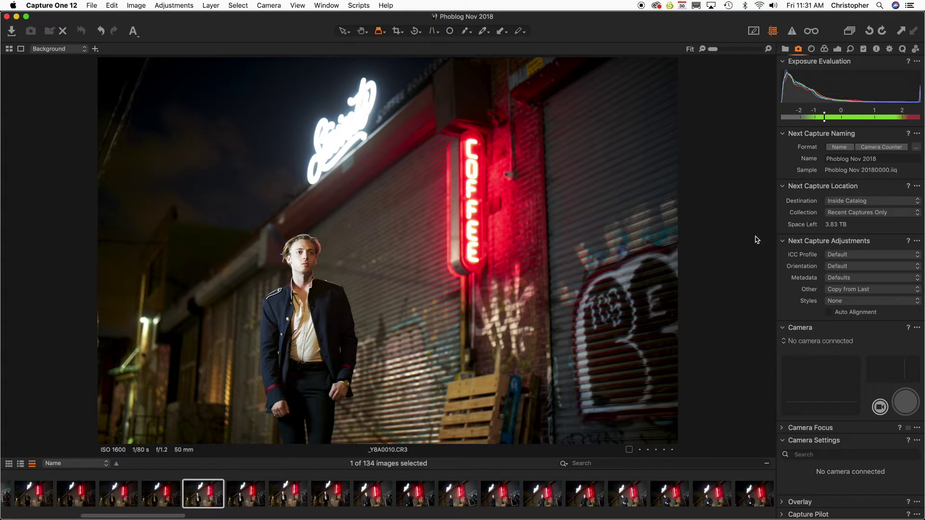
left_click(812, 49)
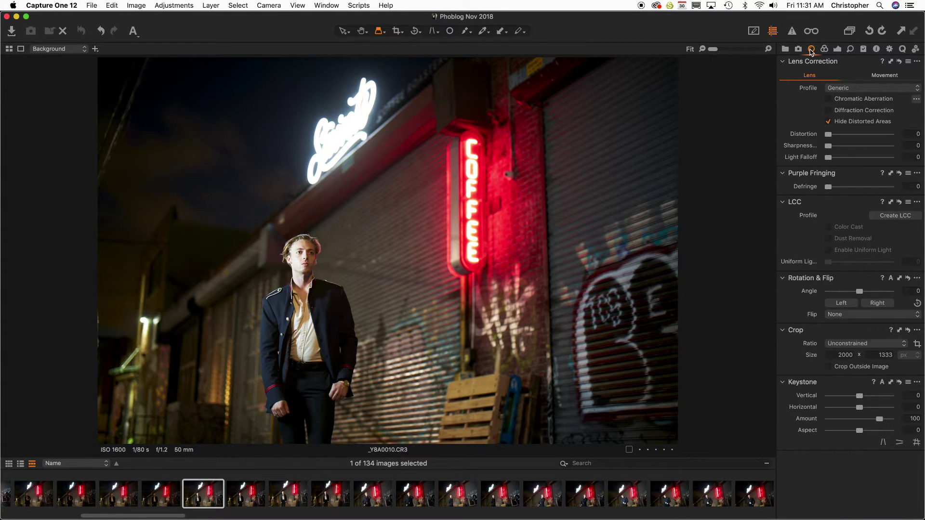
left_click(824, 50)
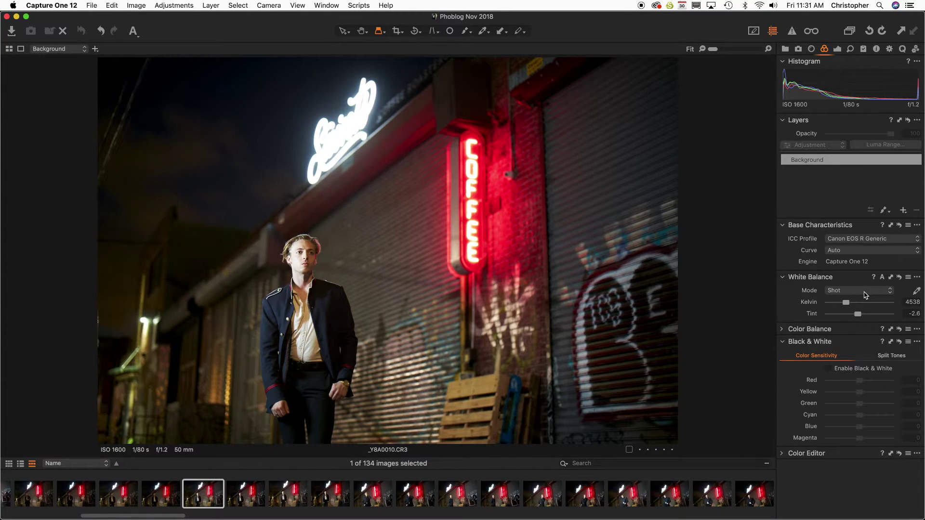
- Set White Balance Mode to Auto and the base characteristics curve to Film High Contrast
left_click(866, 295)
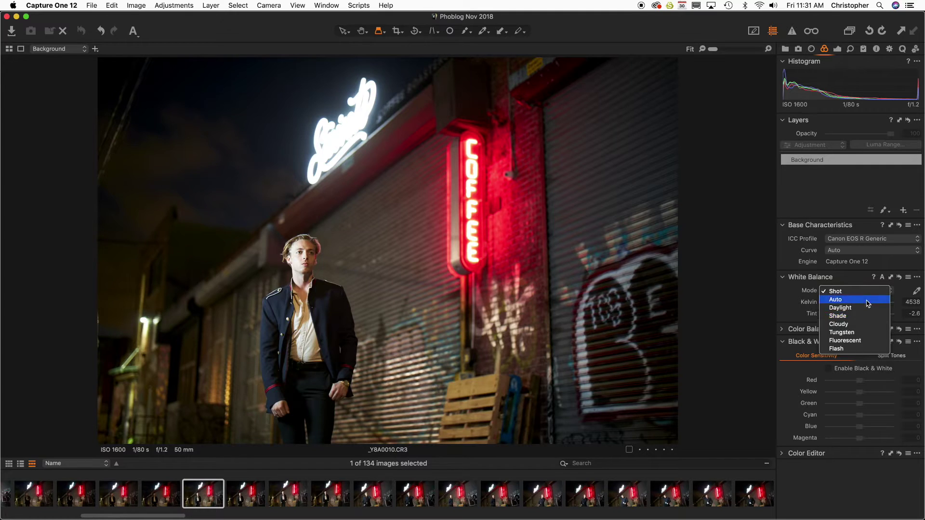
left_click(865, 300)
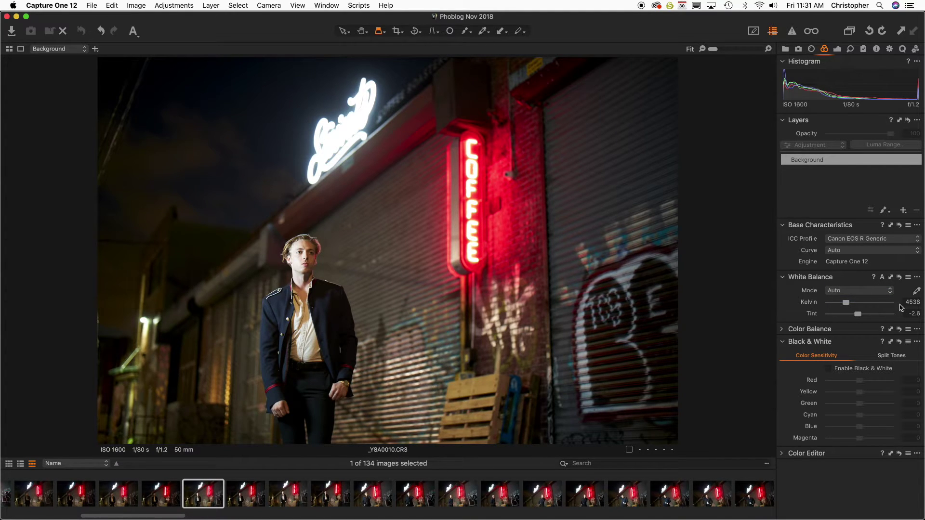
left_click(857, 250)
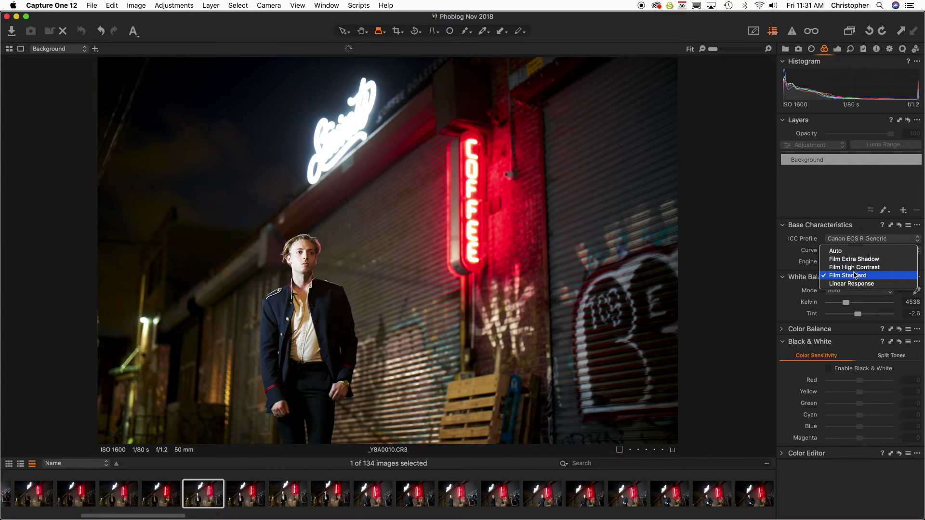
left_click(854, 267)
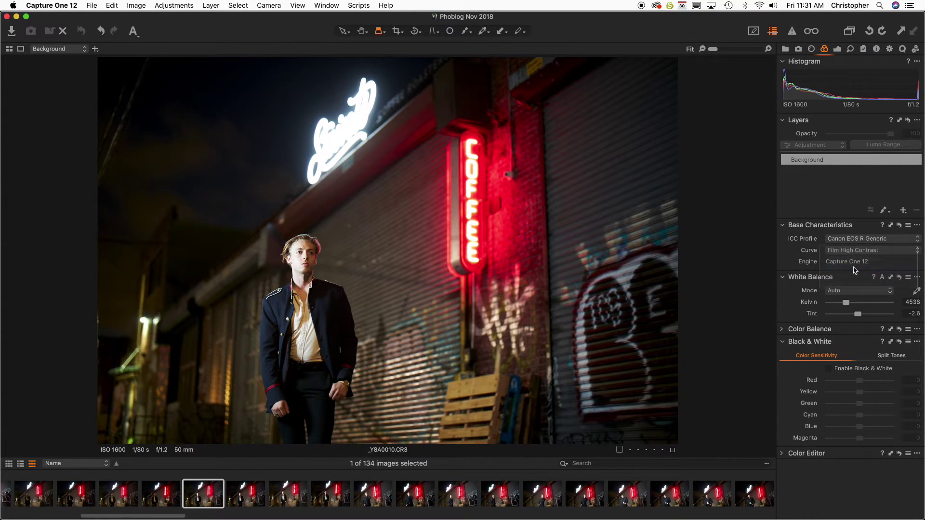
- In the Color Editor, narrow the red range toward pure red and raise its saturation
left_click(784, 342)
left_click(782, 329)
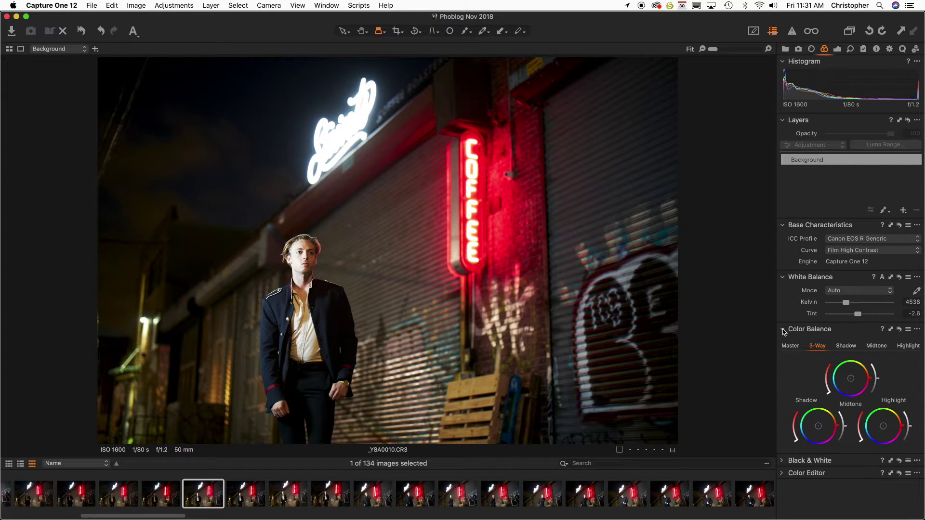
left_click(794, 473, "alt")
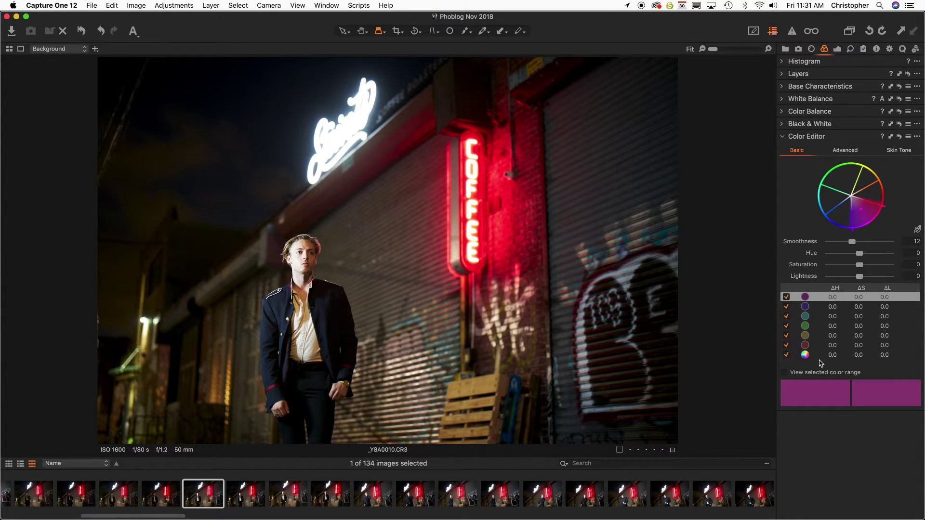
left_click(817, 347)
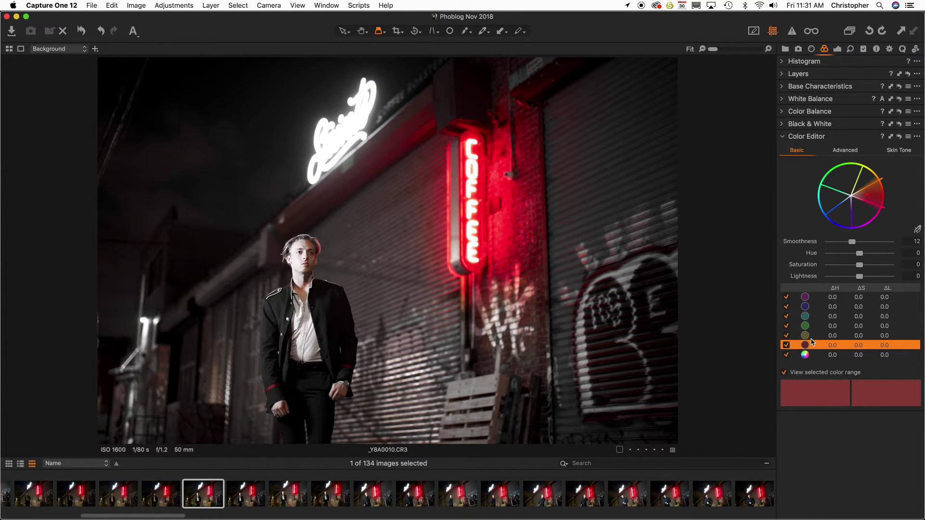
left_click(814, 336)
left_click(815, 346)
left_click_drag(885, 182, 890, 193)
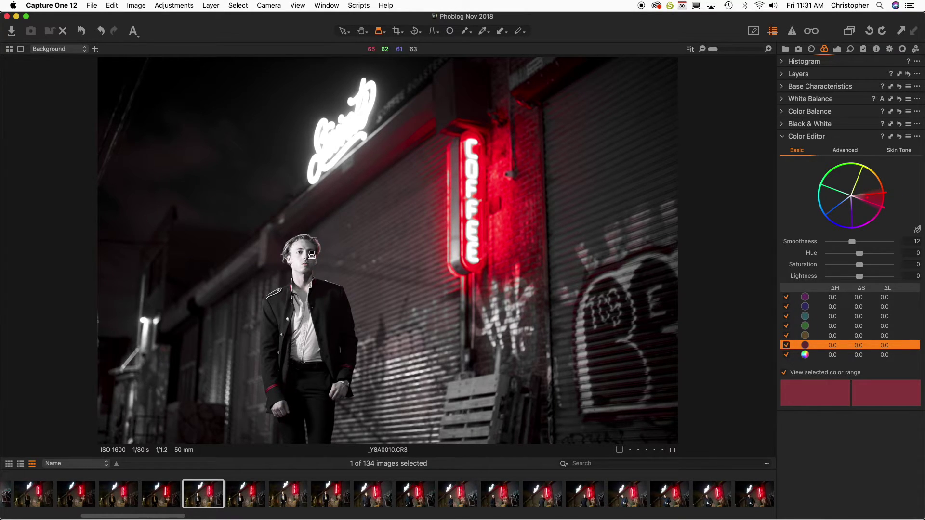
mouse_move(862, 267)
left_mouse_down()
mouse_move(899, 273)
mouse_move(862, 270)
left_mouse_up()
- Enable the Black & White conversion, briefly comparing it against the colour version
left_click(172, 5)
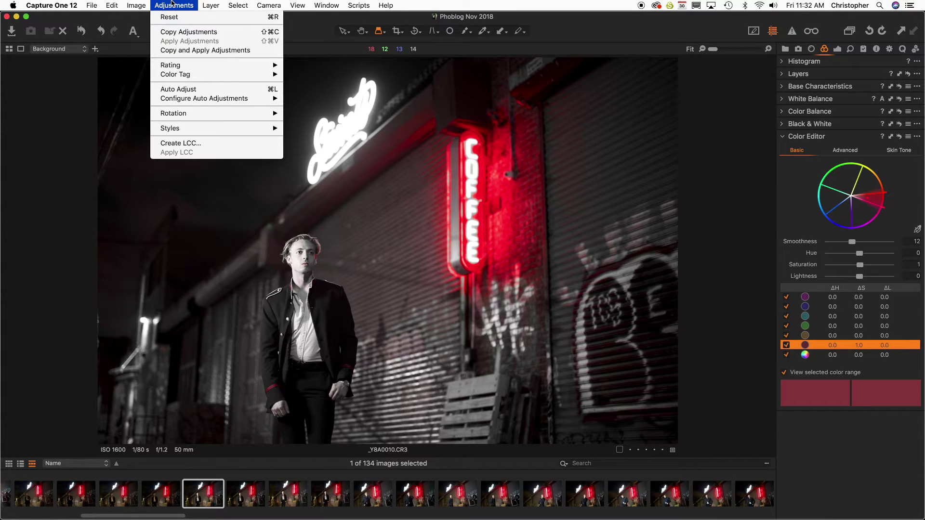
left_click(753, 223)
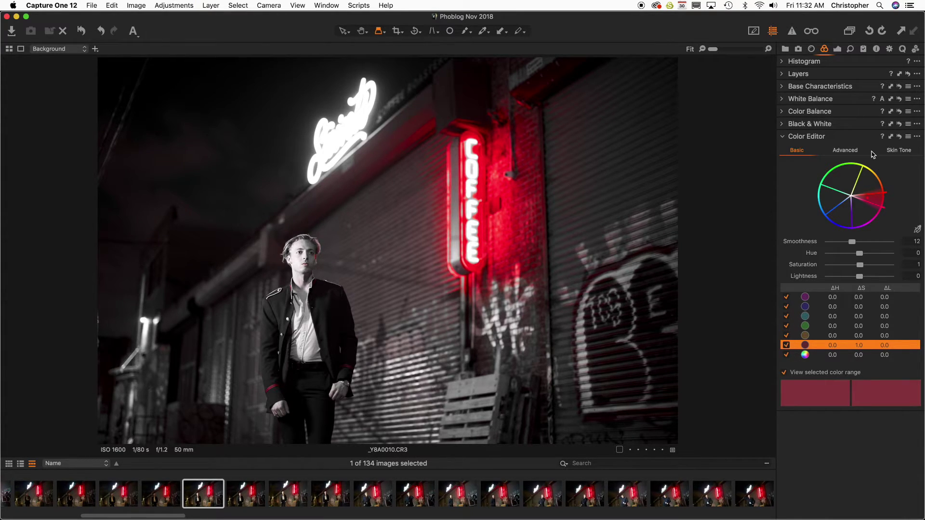
left_click(786, 140)
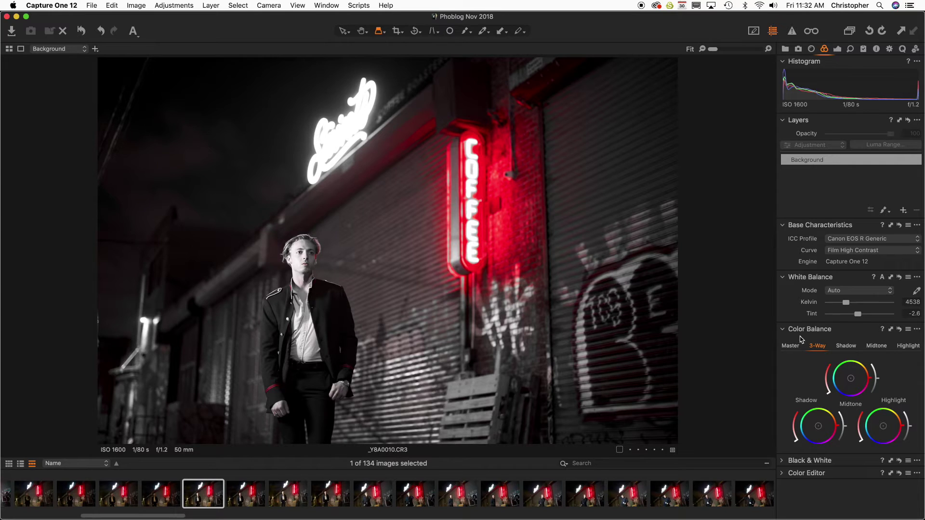
left_click(784, 462)
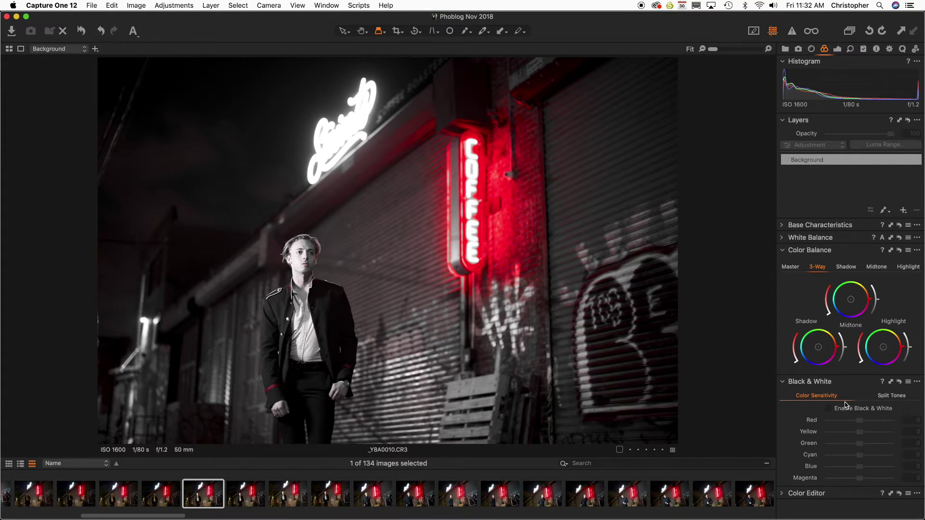
left_click(785, 493)
left_click(803, 470)
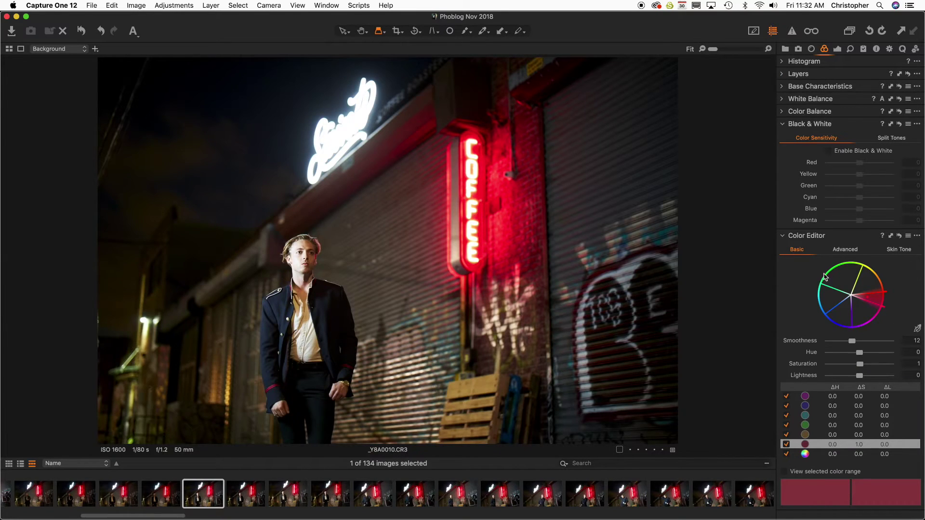
left_click(830, 152)
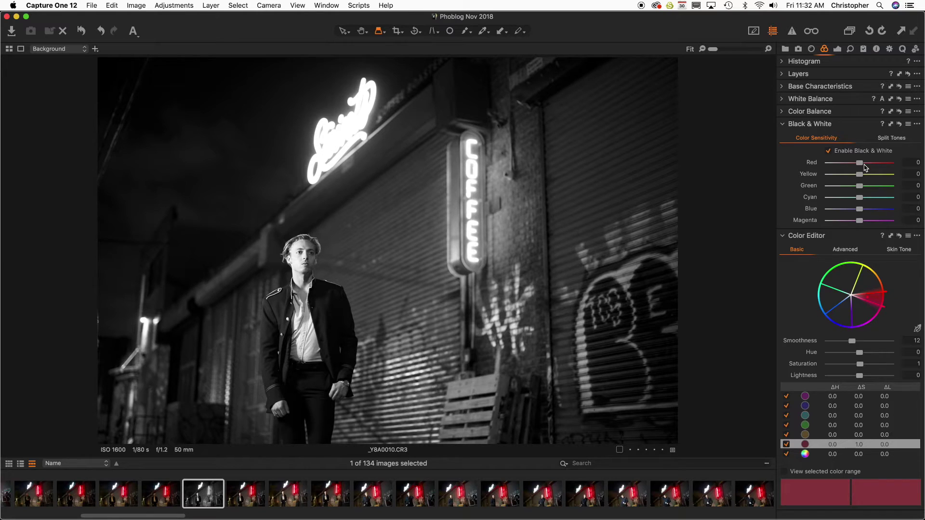
left_click(788, 237)
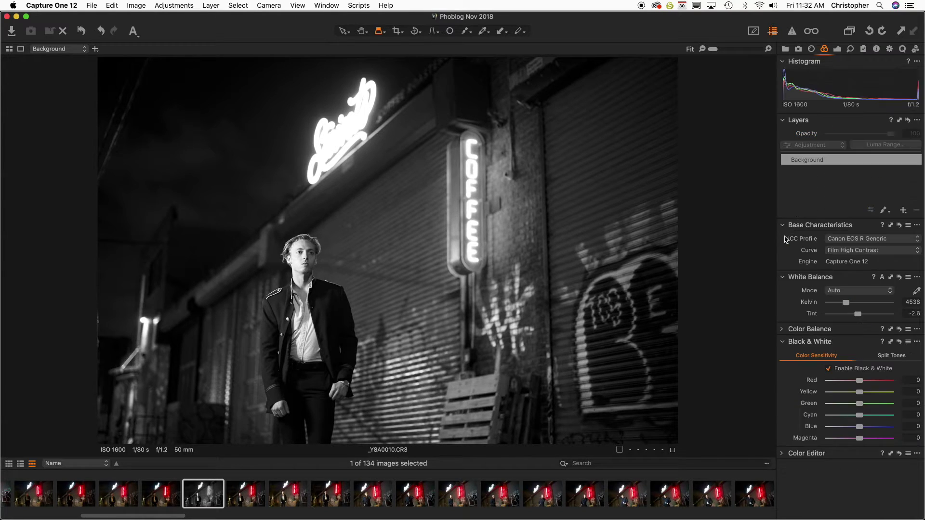
left_click(829, 369)
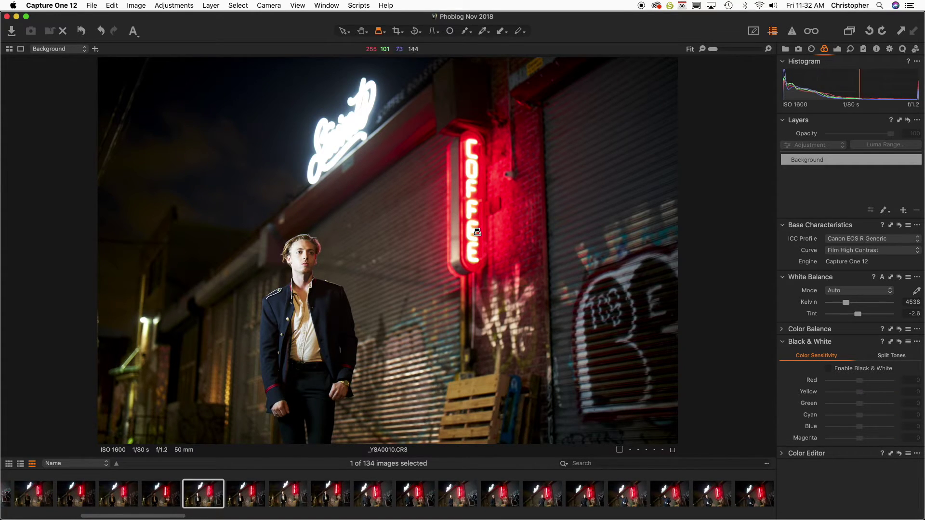
left_click(828, 369)
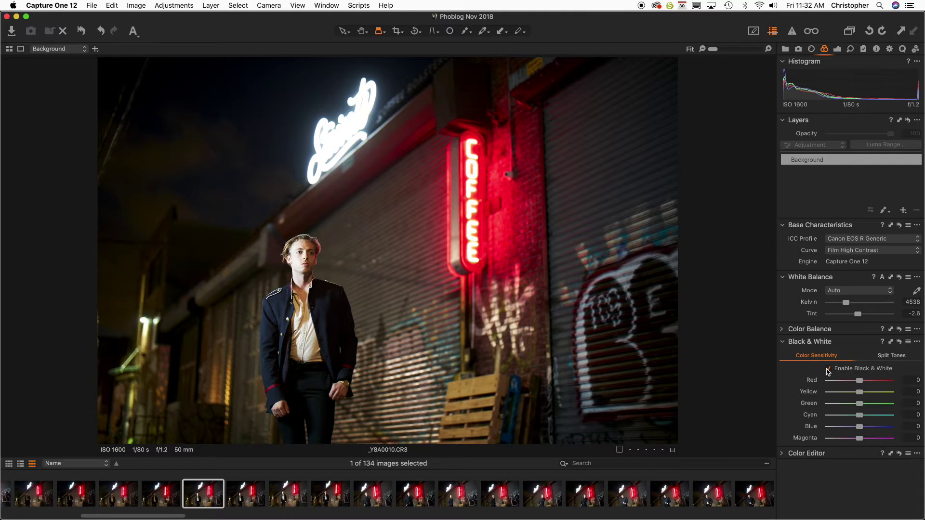
- Recover HDR Highlight to 75 and set B&W channels: Yellow 100, Blue 12, Cyan −100, Green −16
mouse_move(861, 384)
left_mouse_down()
mouse_move(822, 379)
mouse_move(915, 385)
mouse_move(807, 380)
mouse_move(874, 382)
mouse_move(860, 382)
left_mouse_up()
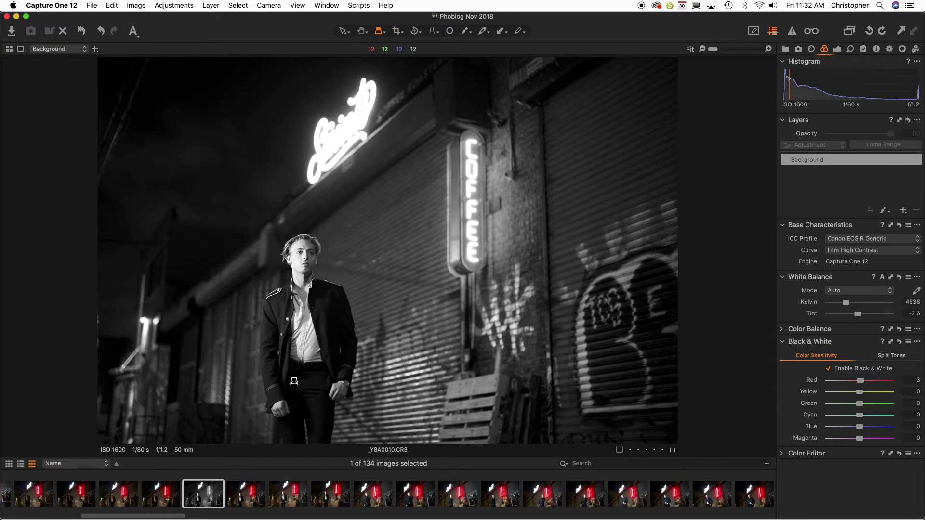
left_click(841, 49)
left_click_drag(828, 305, 875, 309)
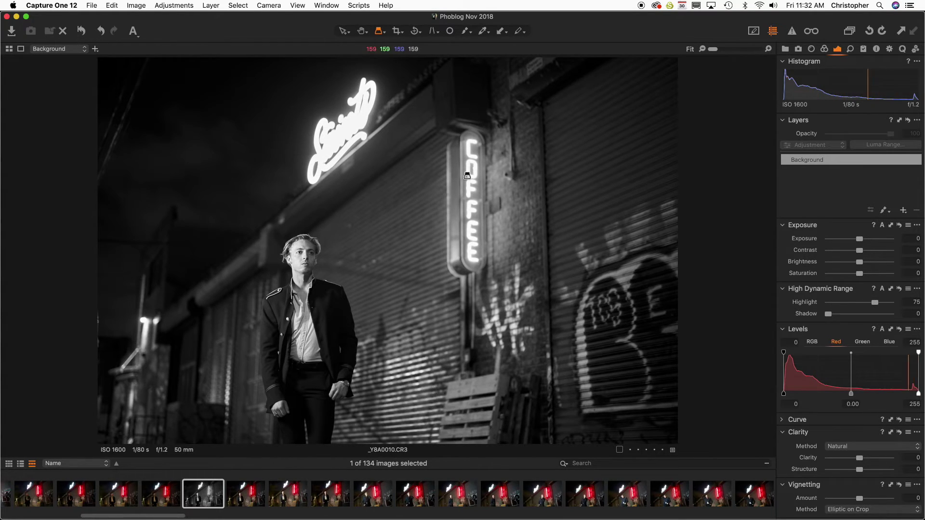
left_click(825, 50)
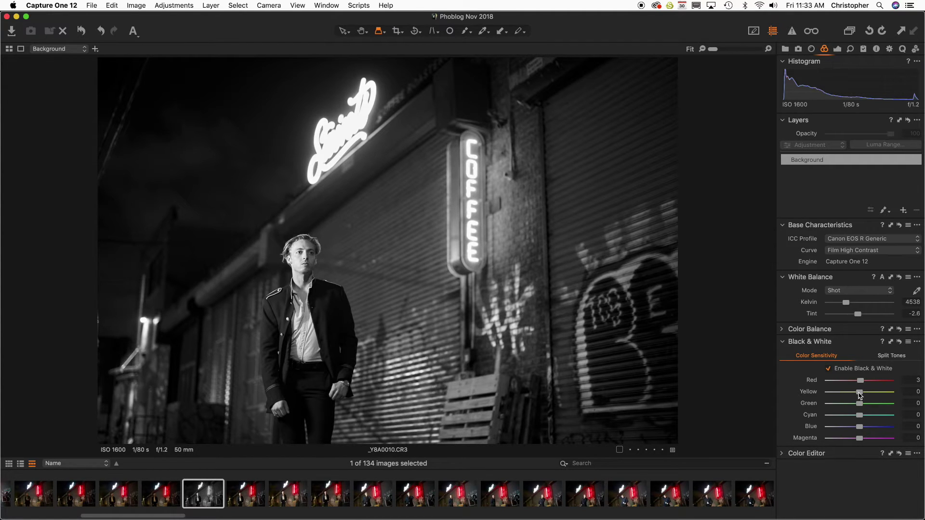
left_click_drag(859, 395, 900, 392)
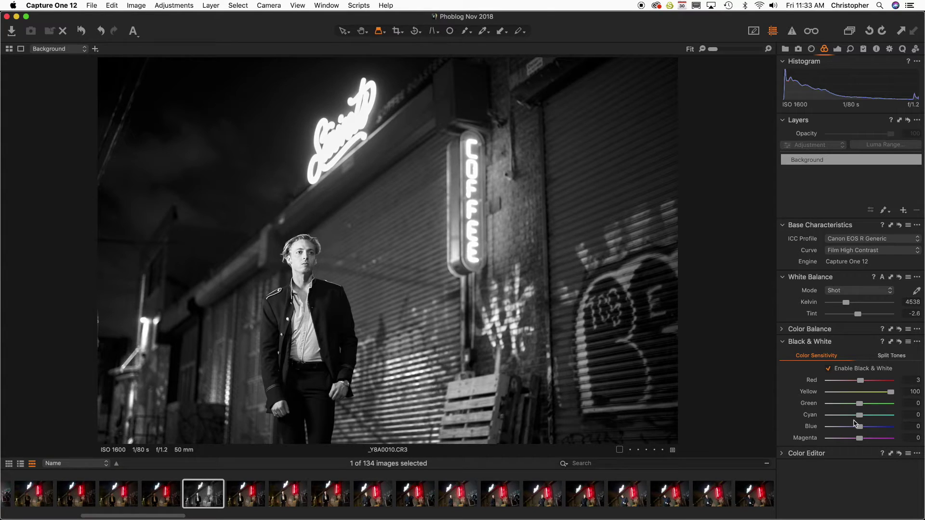
left_click_drag(860, 427, 811, 432)
left_click_drag(861, 417, 739, 406)
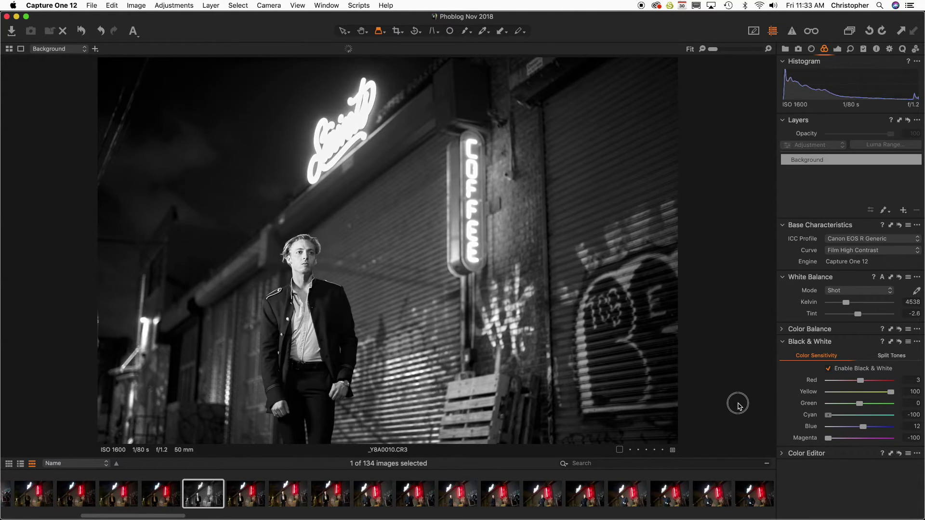
mouse_move(859, 408)
left_mouse_down()
mouse_move(819, 404)
mouse_move(874, 405)
mouse_move(855, 404)
left_mouse_up()
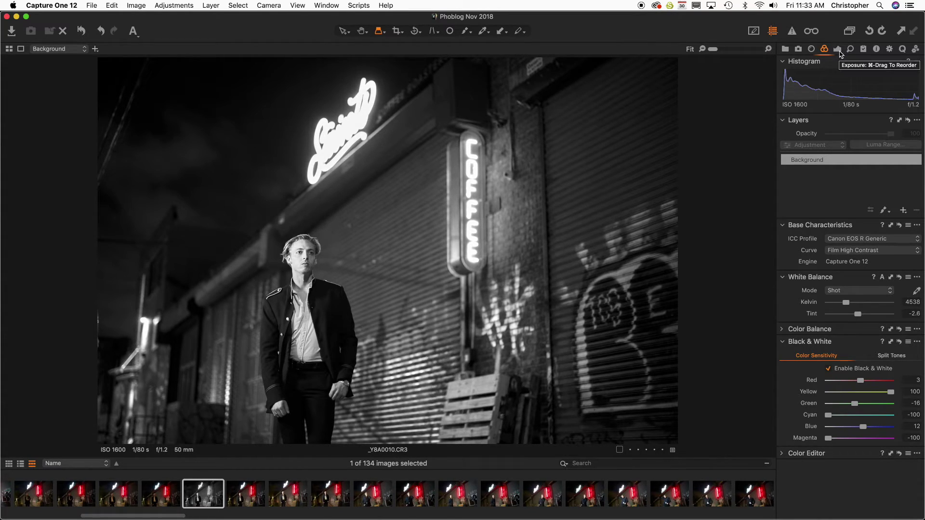
- Set Contrast 25, Brightness −4, HDR Shadow 21, and the Black & White Blue slider to −25
left_click(838, 49)
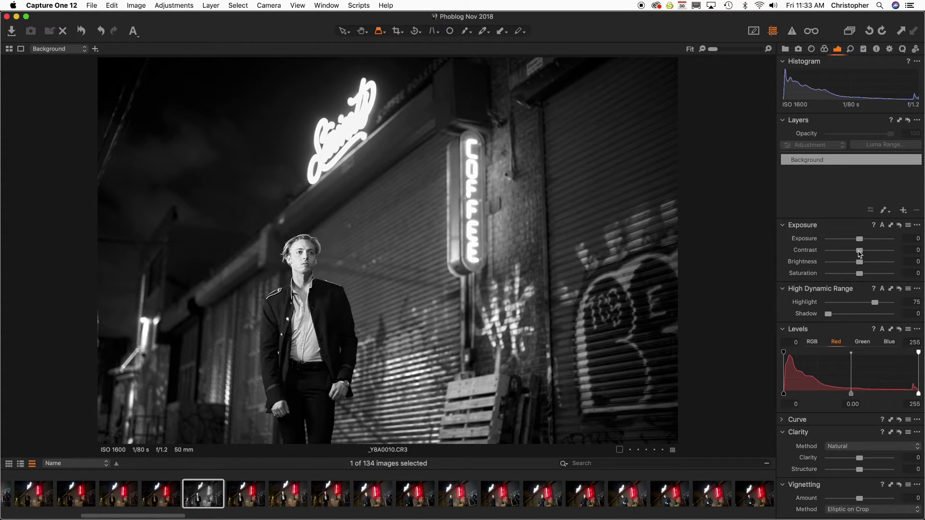
left_click_drag(859, 251, 874, 251)
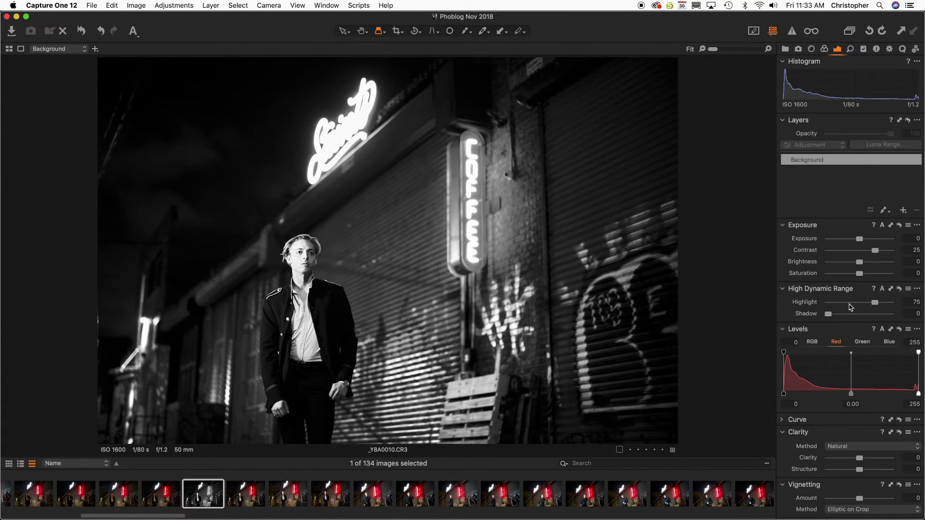
left_click_drag(859, 264, 857, 264)
left_click_drag(860, 264, 857, 264)
left_click_drag(829, 314, 840, 317)
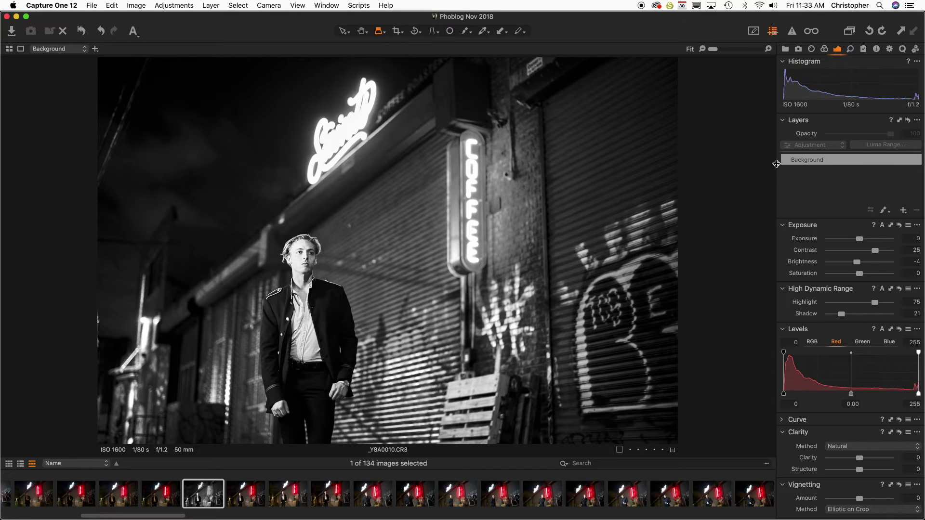
left_click(824, 50)
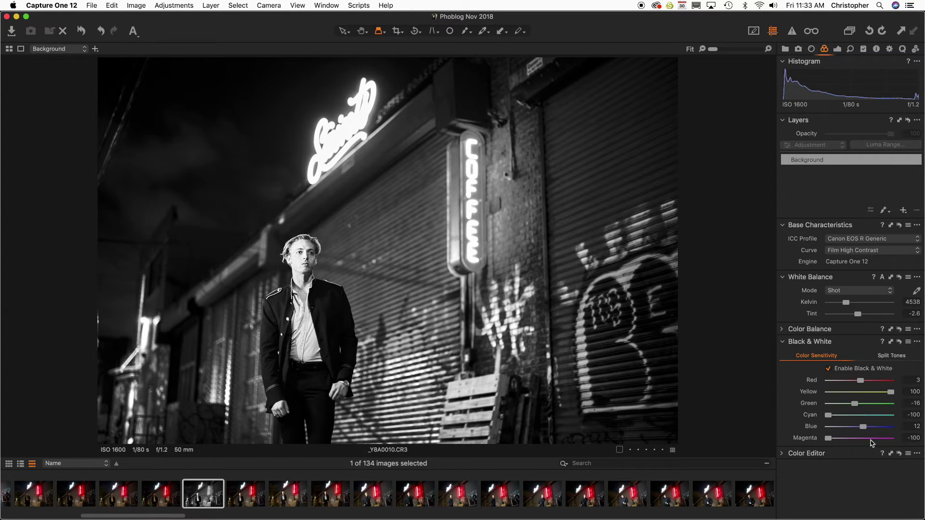
mouse_move(864, 429)
left_mouse_down()
mouse_move(893, 429)
mouse_move(851, 427)
left_mouse_up()
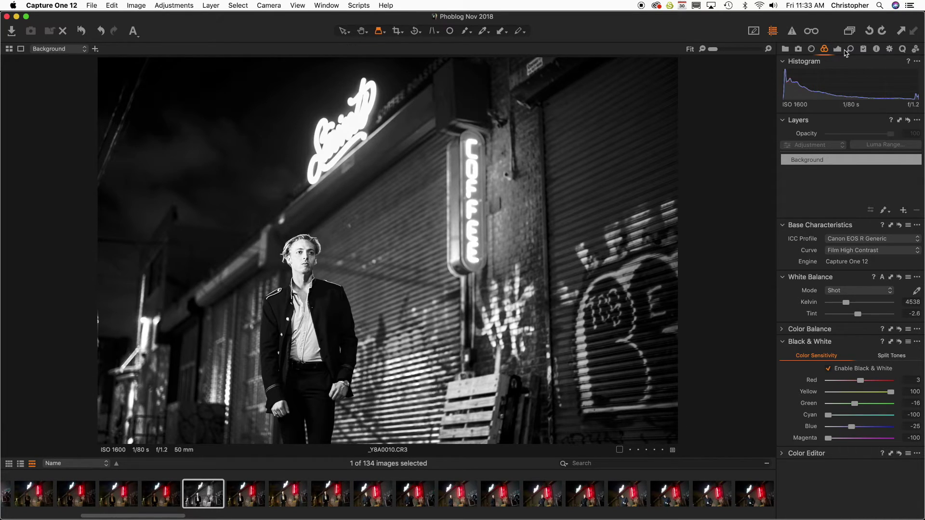
- Apply Punch clarity at 16 with structure 28 and a −0.95 vignette
left_click(838, 50)
left_click(856, 447)
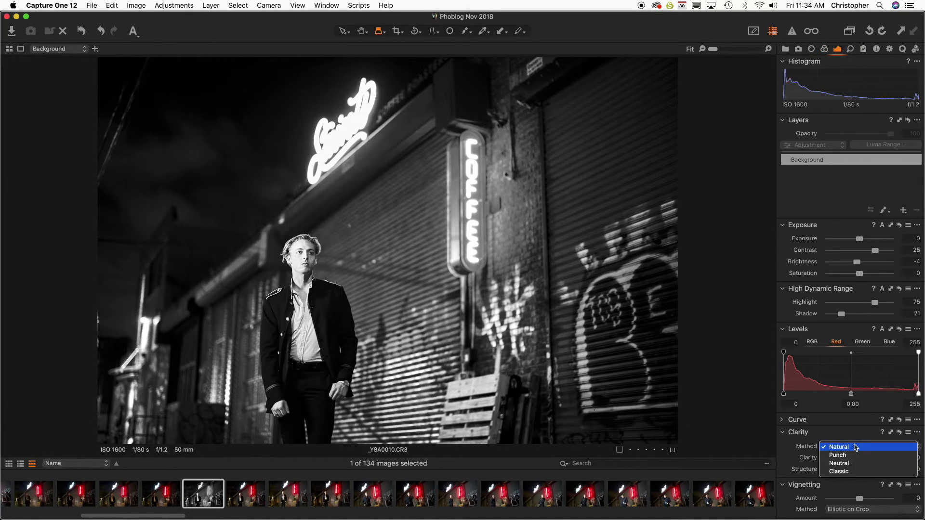
left_click(860, 455)
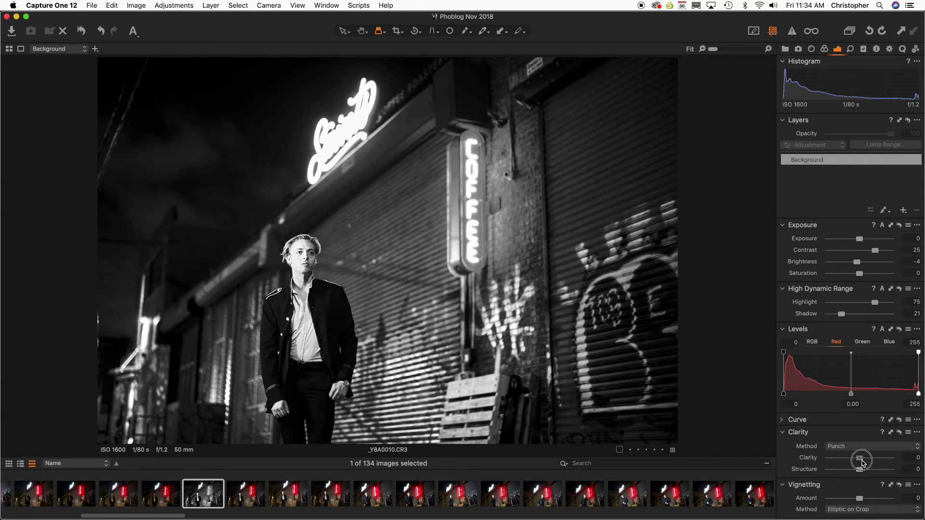
left_click_drag(859, 457, 869, 473)
left_click(851, 446)
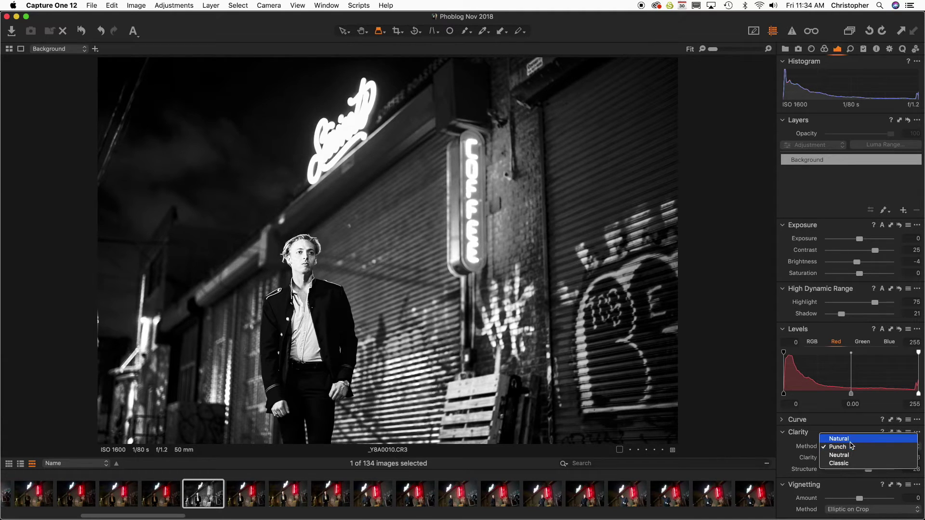
left_click(785, 445)
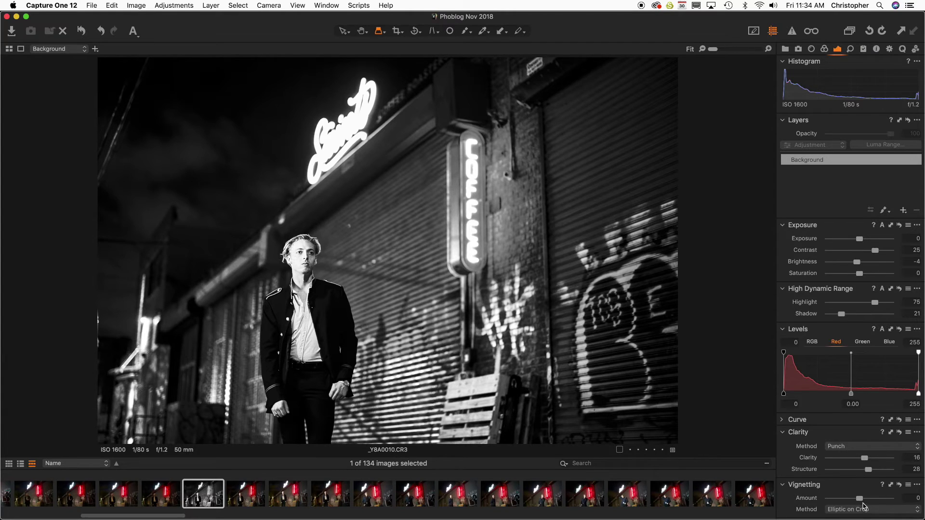
left_click_drag(861, 502, 854, 502)
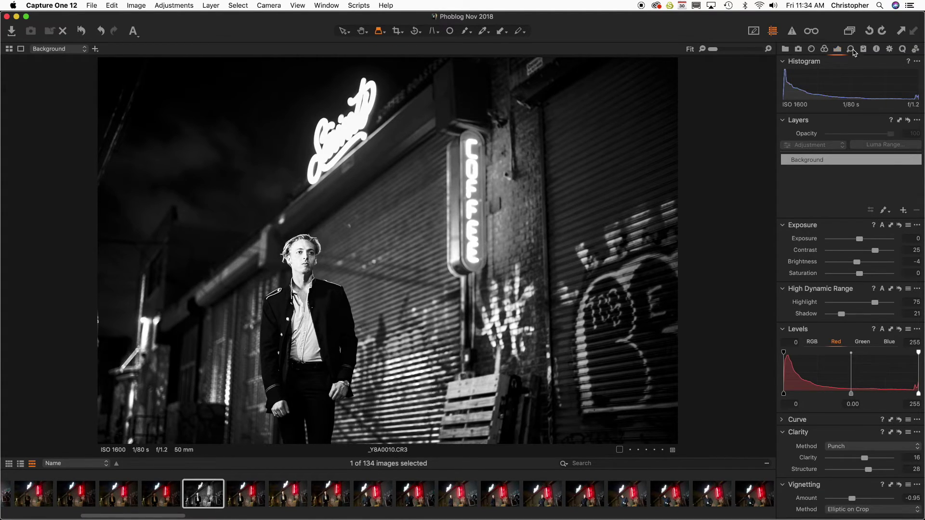
left_click(851, 49)
- Raise the Sharpening Amount to 270, then look over the lens, capture and library tools
left_click(784, 329)
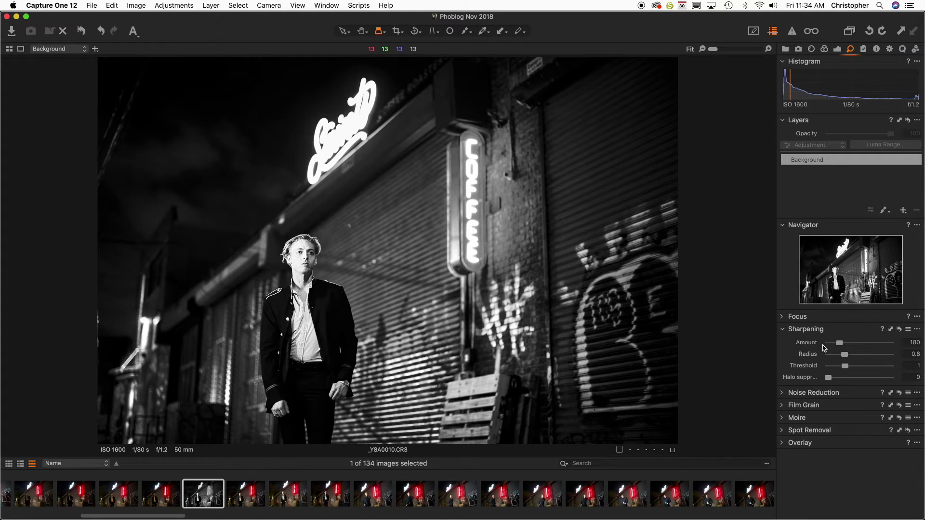
left_click_drag(840, 342, 832, 378)
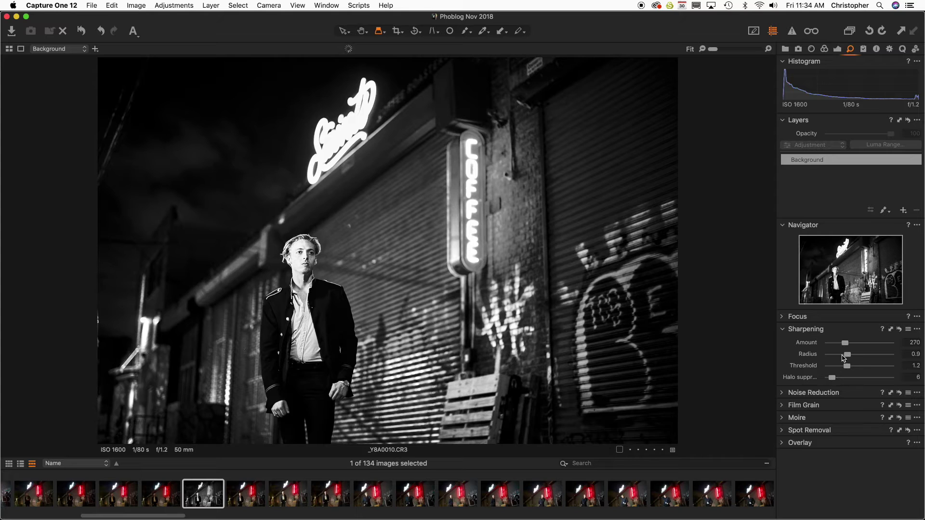
left_click(812, 50)
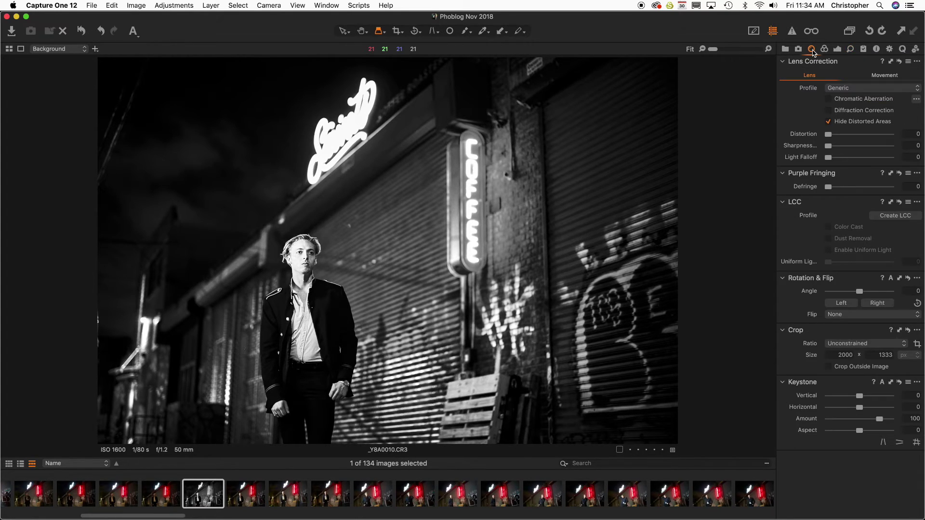
left_click(799, 49)
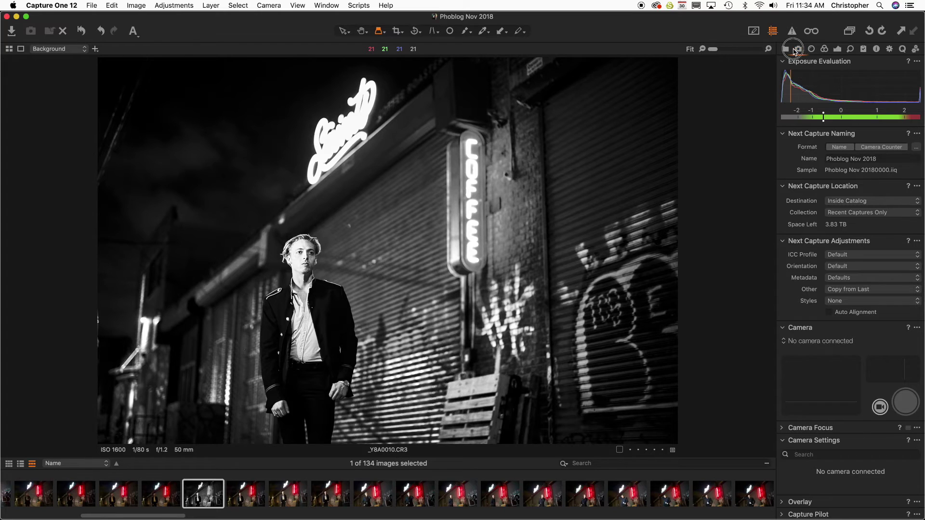
left_click(785, 49)
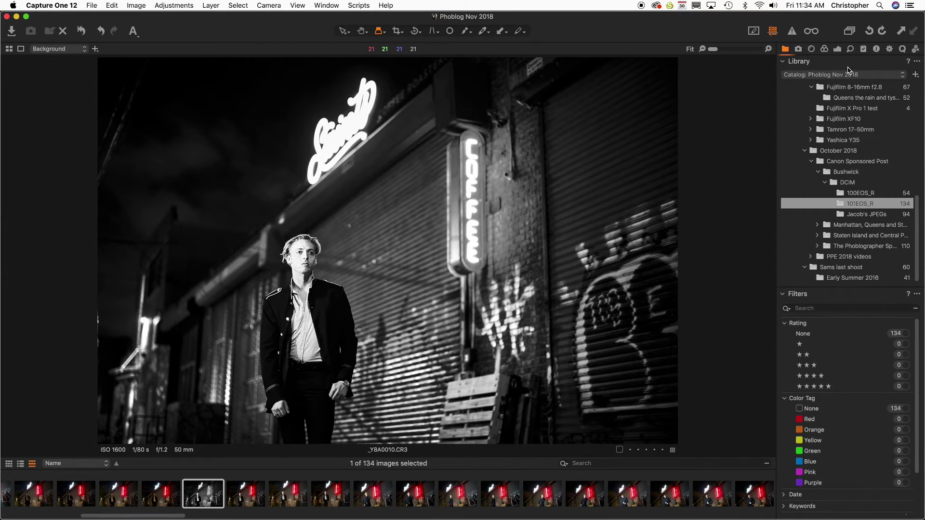
left_click(798, 49)
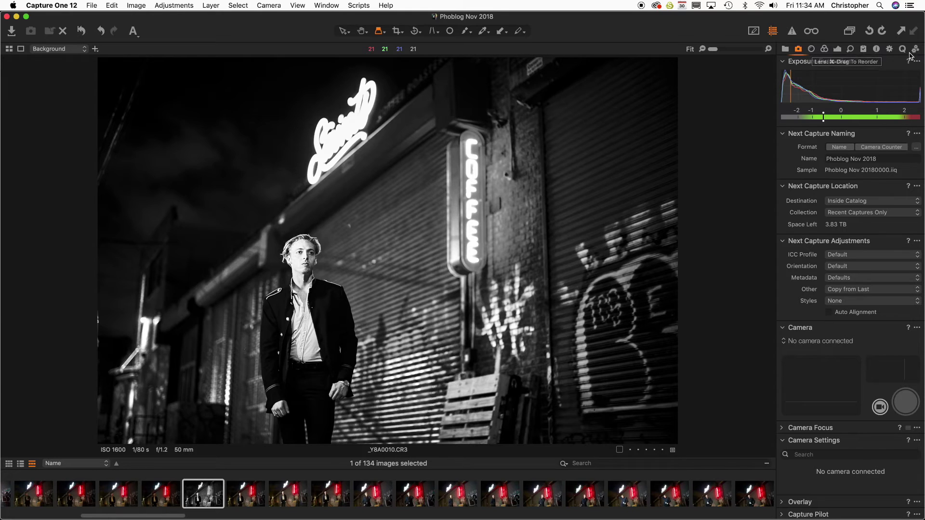
- Turn on Chromatic Aberration and Diffraction Correction, keeping the Generic lens profile
left_click(812, 50)
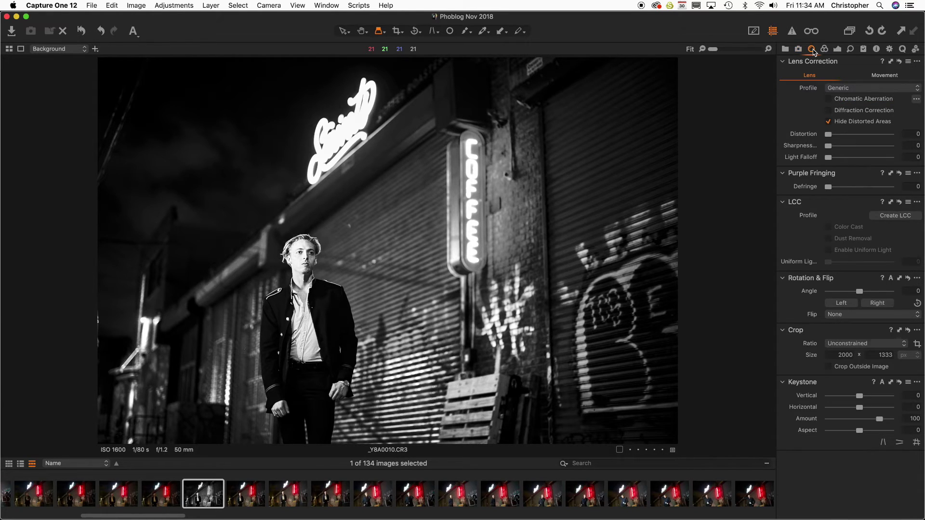
left_click(835, 109)
left_click(840, 99)
left_click(861, 92)
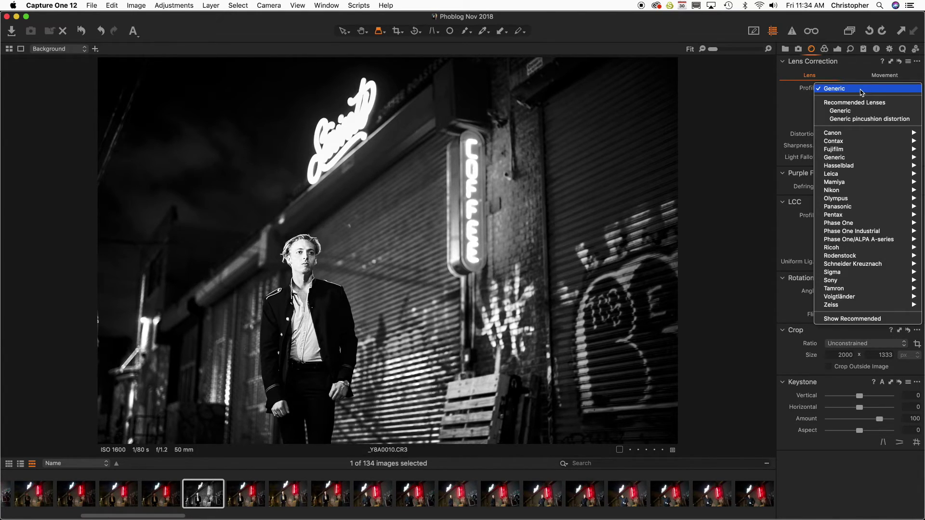
mouse_move(840, 133)
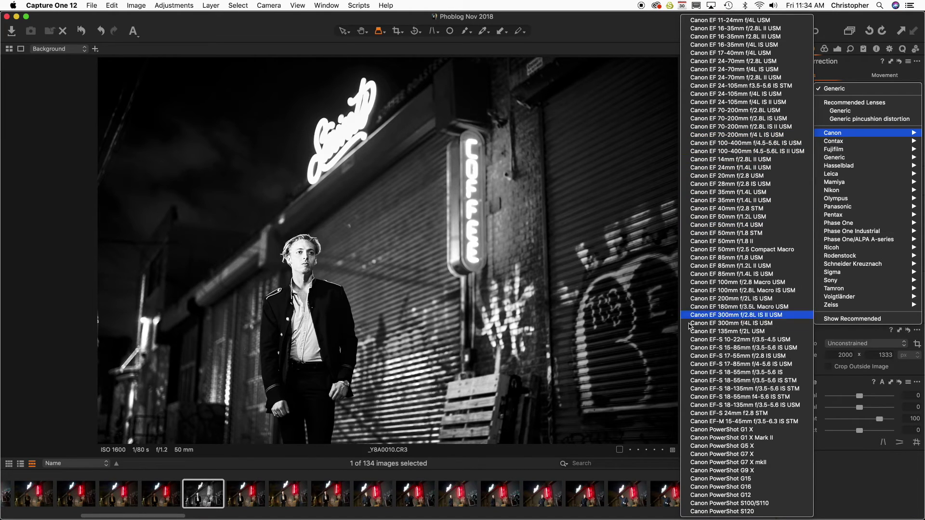
left_click(600, 102)
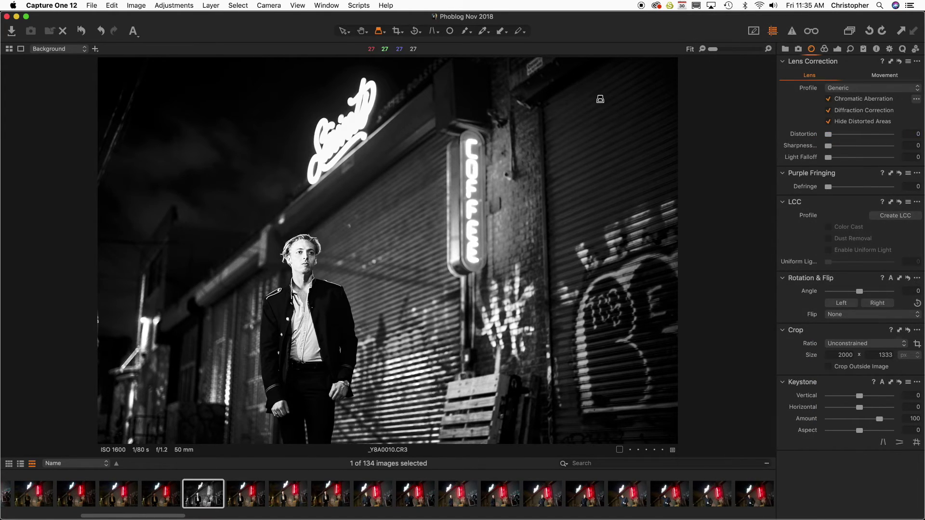
left_click(824, 49)
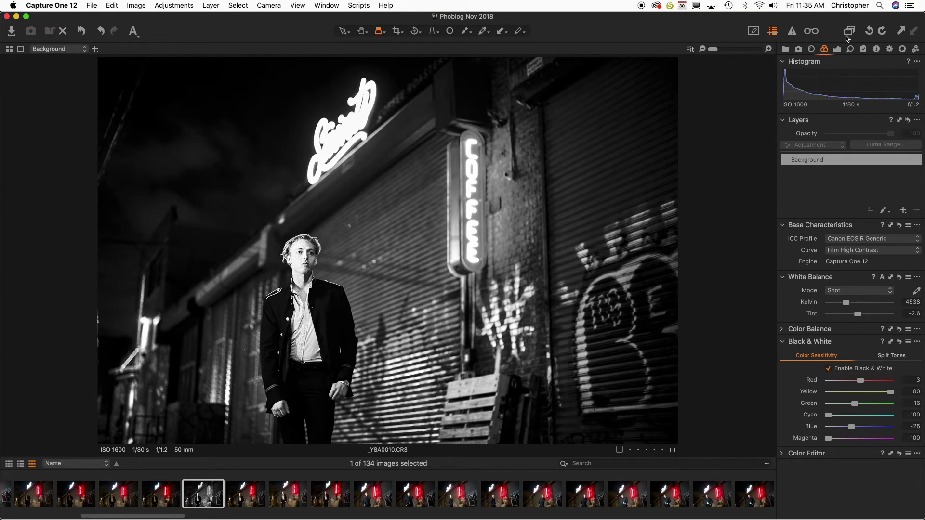
- Look through the Styles, Output, Metadata and Details tools, ending on the Exposure tools
left_click(838, 48)
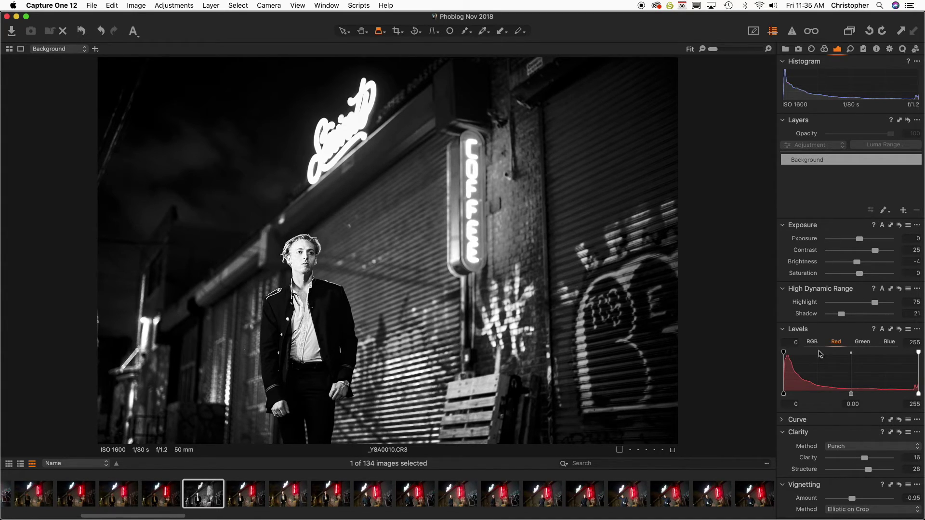
left_click(902, 49)
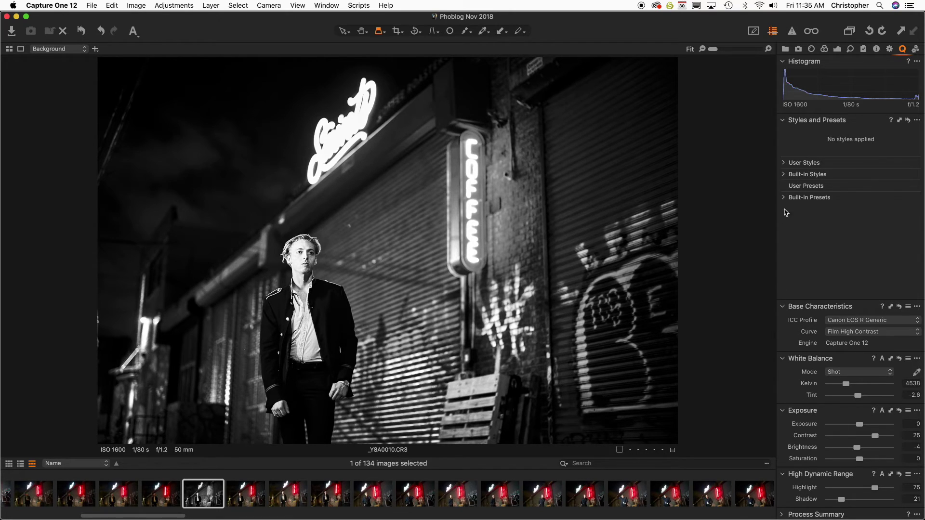
left_click(783, 515)
left_click(783, 425)
left_click(889, 49)
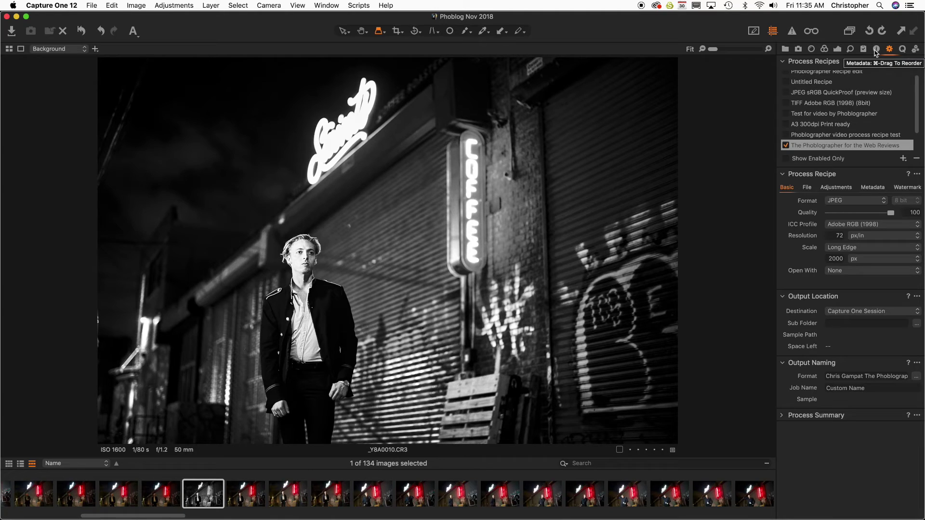
left_click(876, 49)
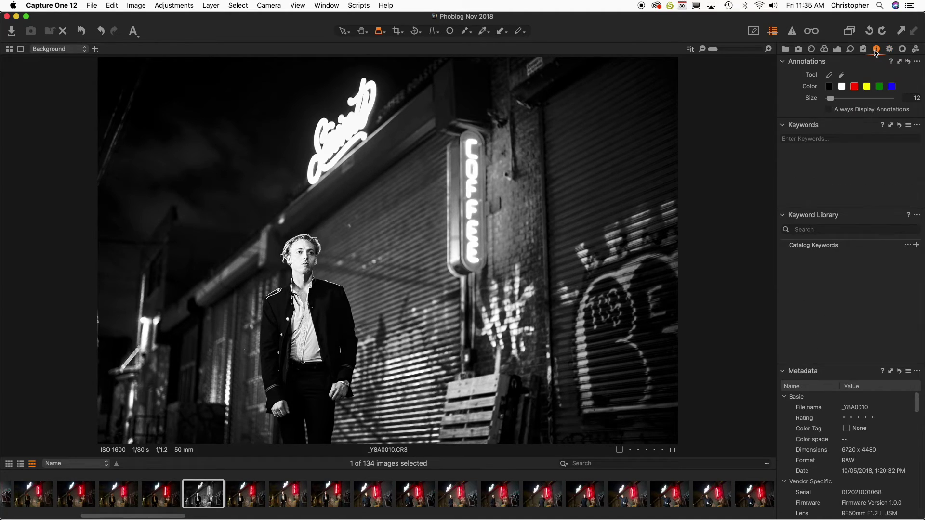
left_click(864, 51)
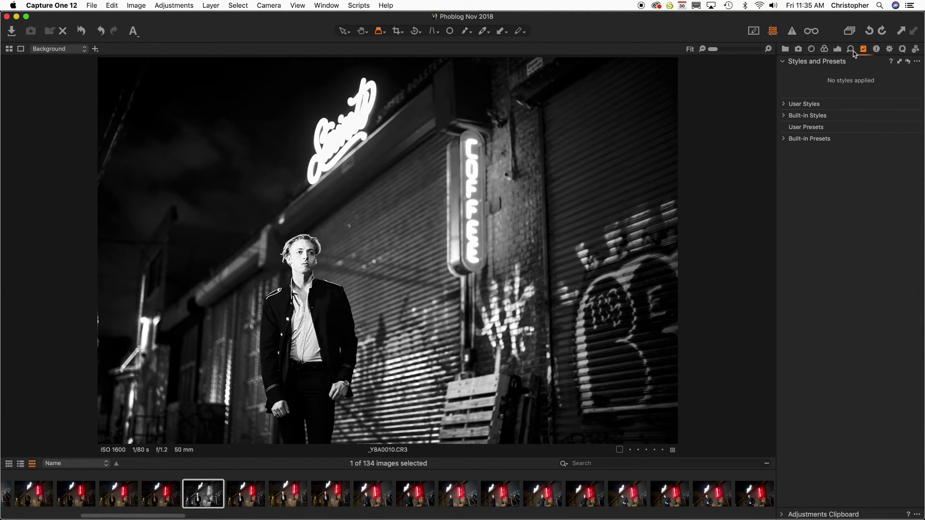
left_click(853, 52)
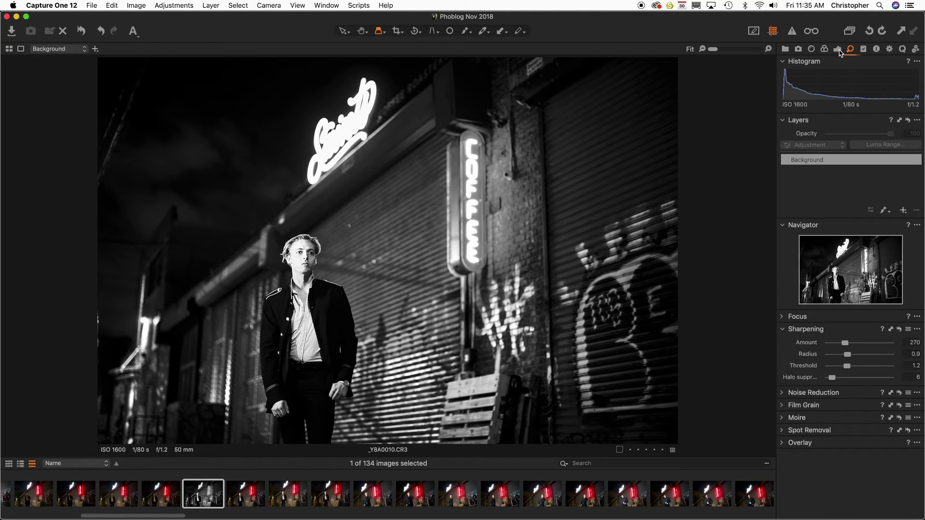
left_click(839, 50)
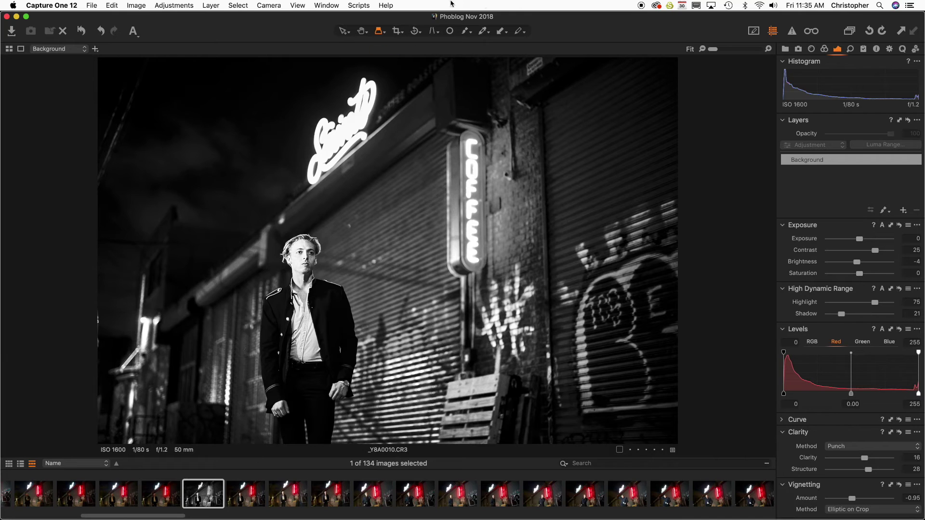
- Copy and apply the portrait's adjustments via the Adjustments Clipboard, then move to _Y8A0011.CR3
left_click(174, 5)
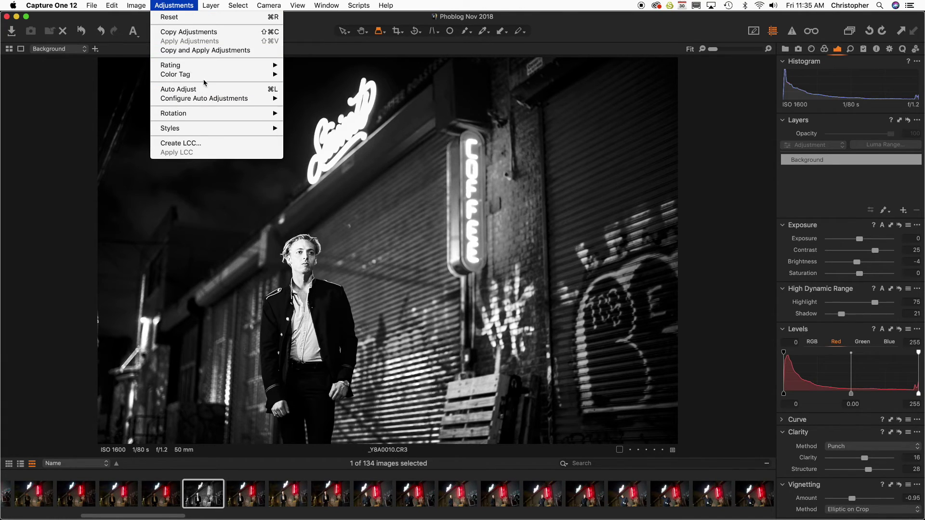
left_click(208, 50)
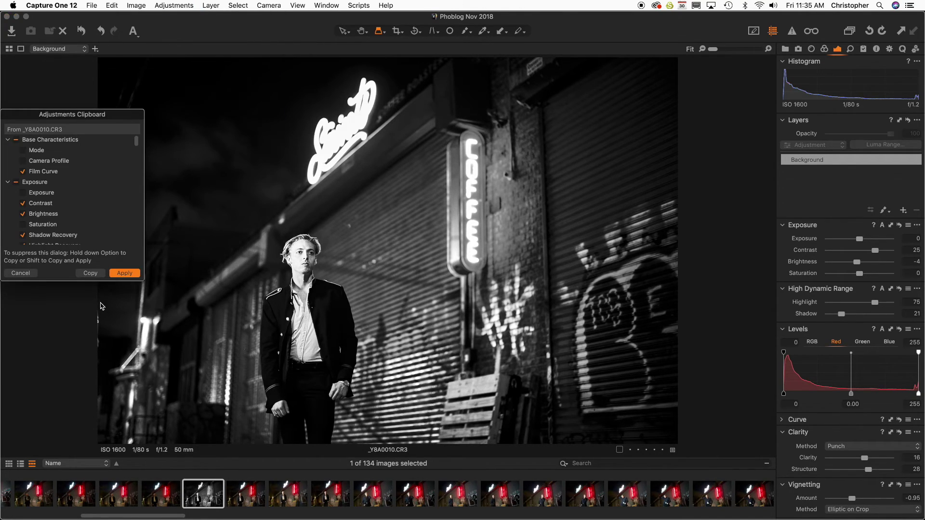
left_click(124, 273)
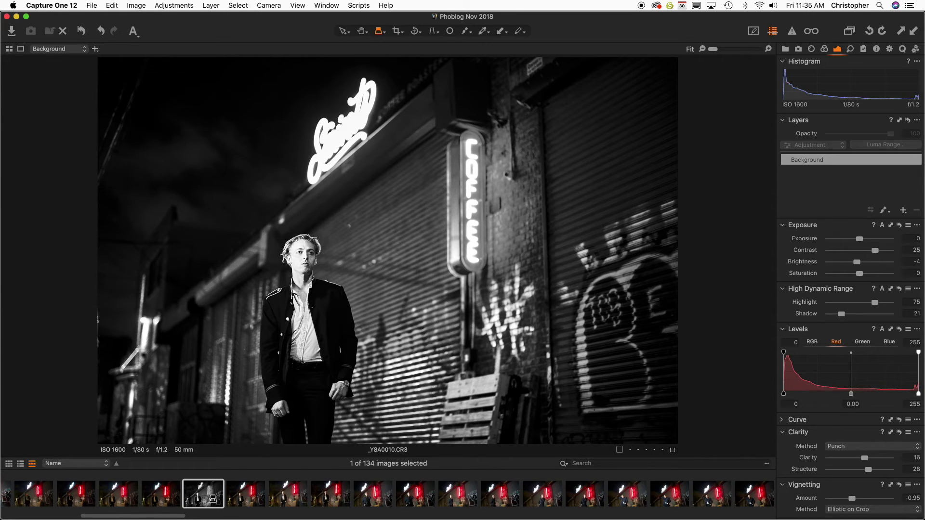
left_click(228, 486)
- Open frame _Y8A0011 and preview the following frames up to _Y8A0021
left_click(283, 490)
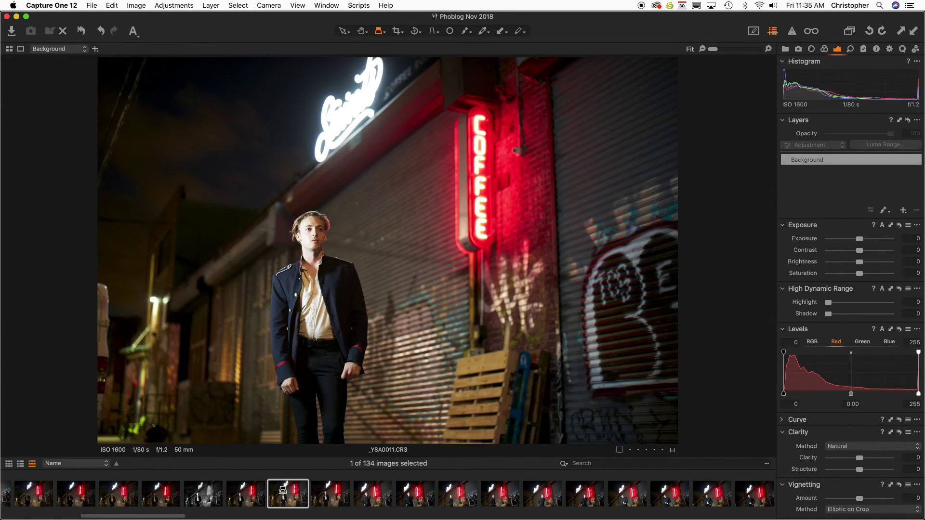
key("Right")
key("Right")
key("Right")
key("Right")
key("Right")
key("Right")
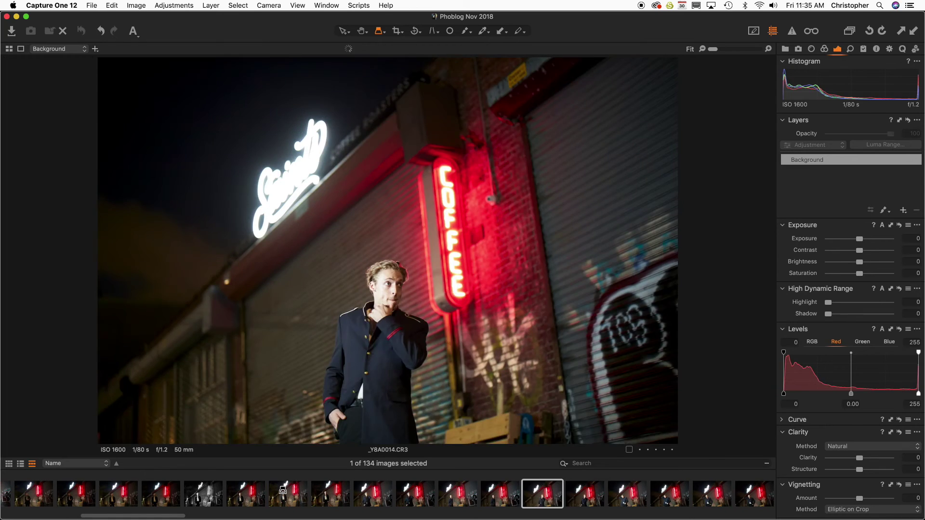
key("Right")
key("Right")
key("Right")
key("Right")
key("Right")
key("Right")
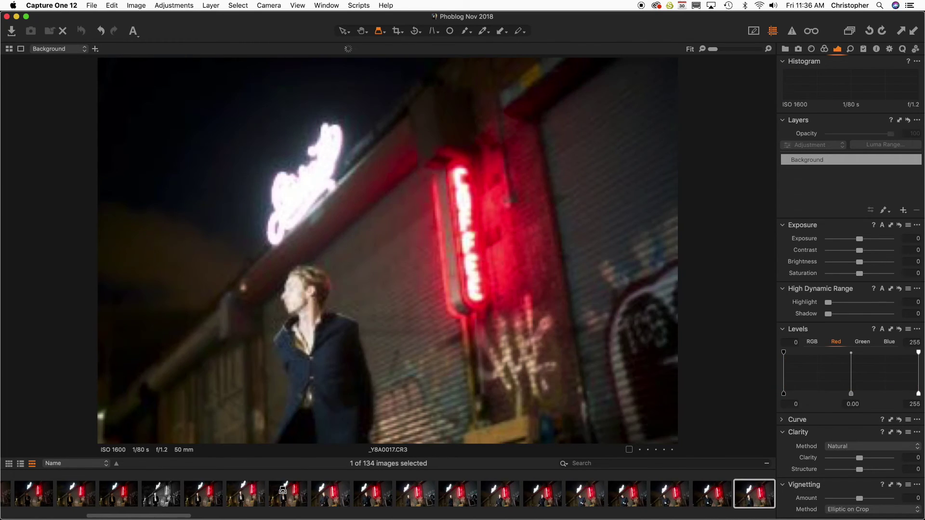
key("Right")
key("Right")
key("Right")
key("Right")
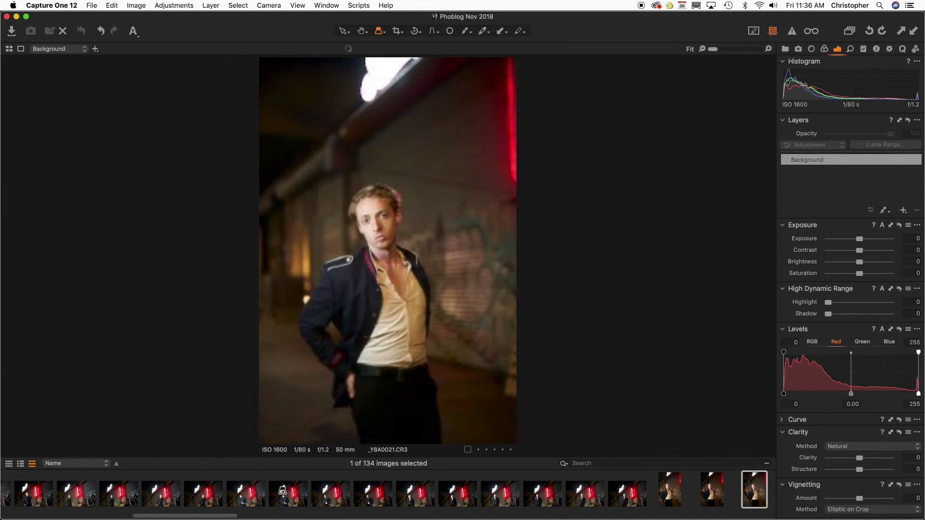
key("Right")
key("Right")
- Step back through the frames to the raw _Y8A0012.CR3 colour image
key("Left")
key("Left")
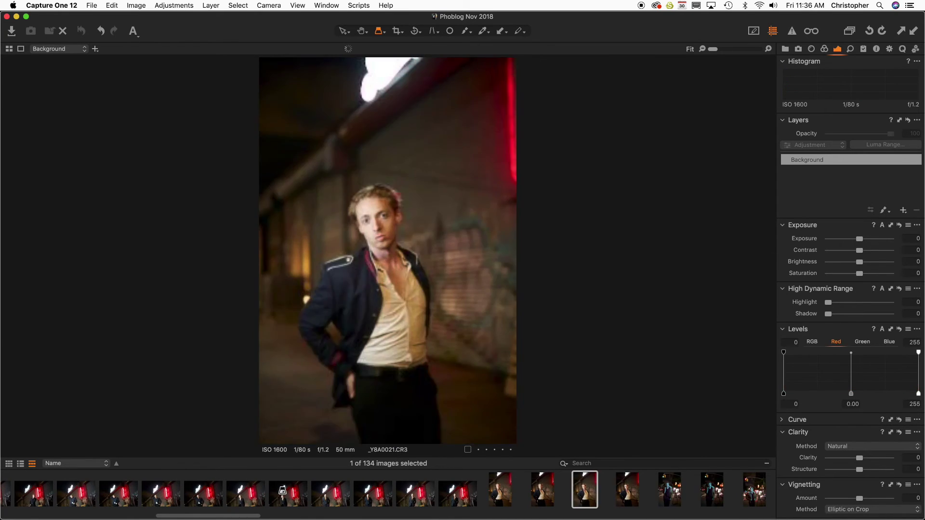
key("Left")
key("Left")
key("Left")
key("Left")
key("Left")
key("Left")
key("Left")
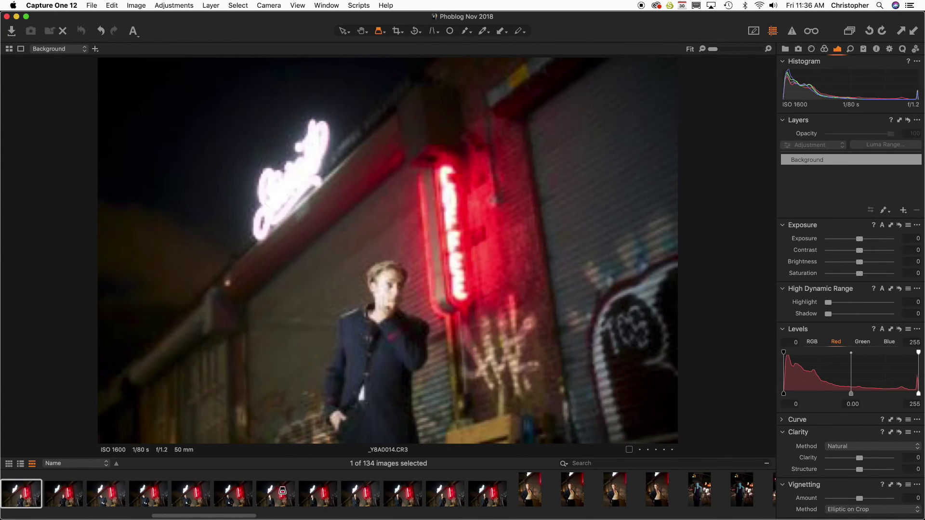
key("Left")
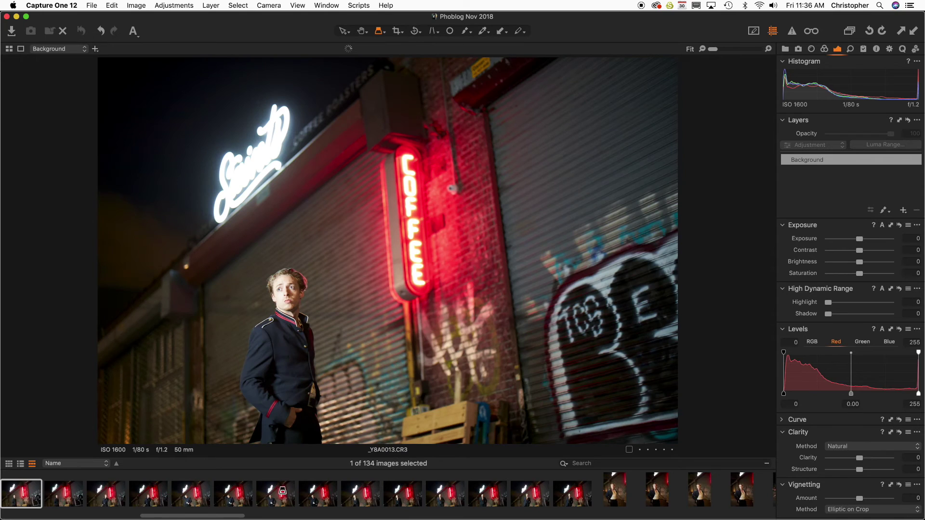
key("Left")
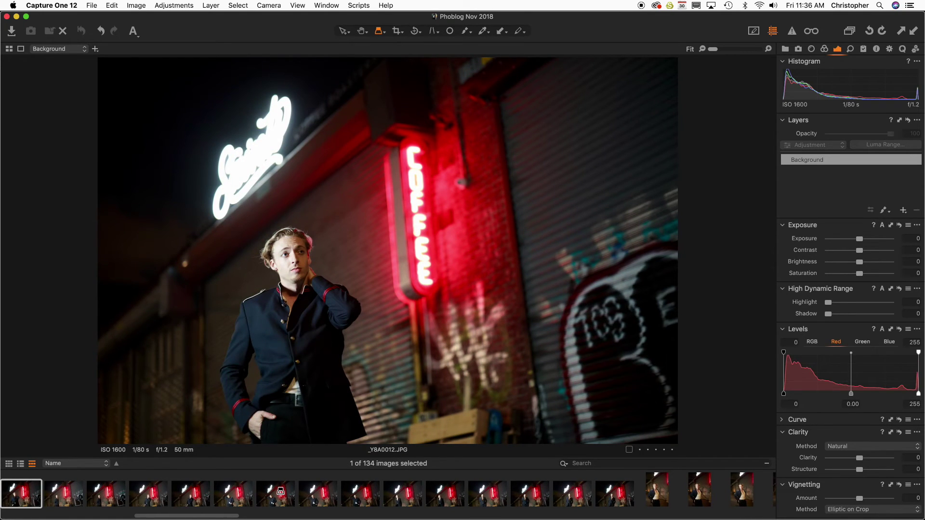
key("Left")
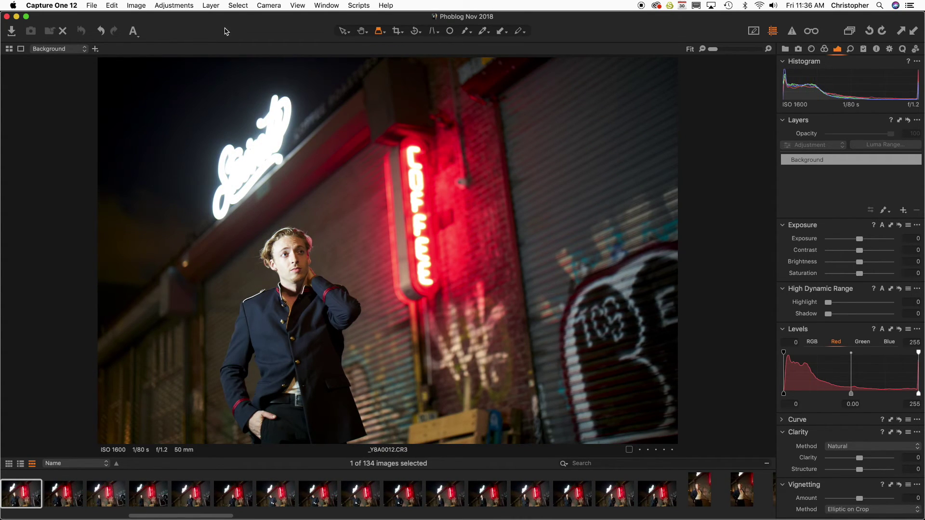
left_click(173, 5)
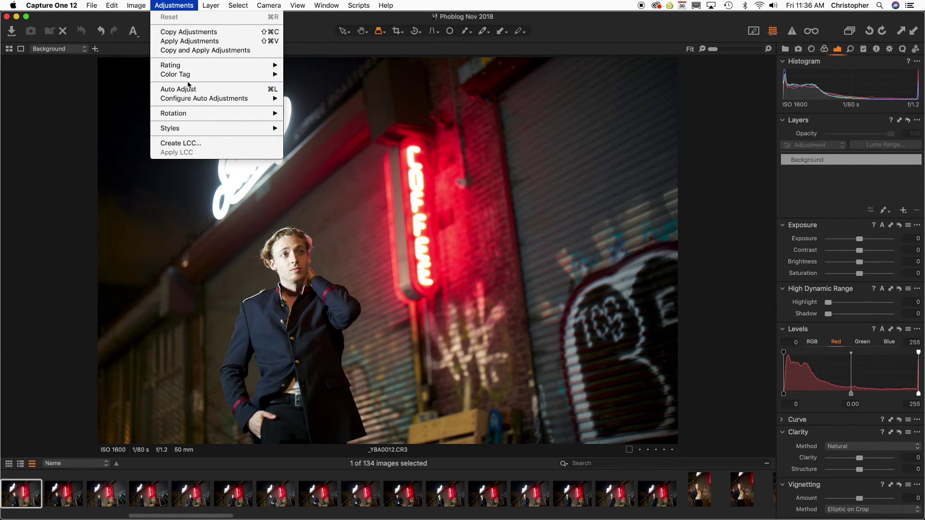
- Paste the black-and-white edit onto _Y8A0012.CR3, then set Highlight to 100 and Contrast to 22
left_click(192, 40)
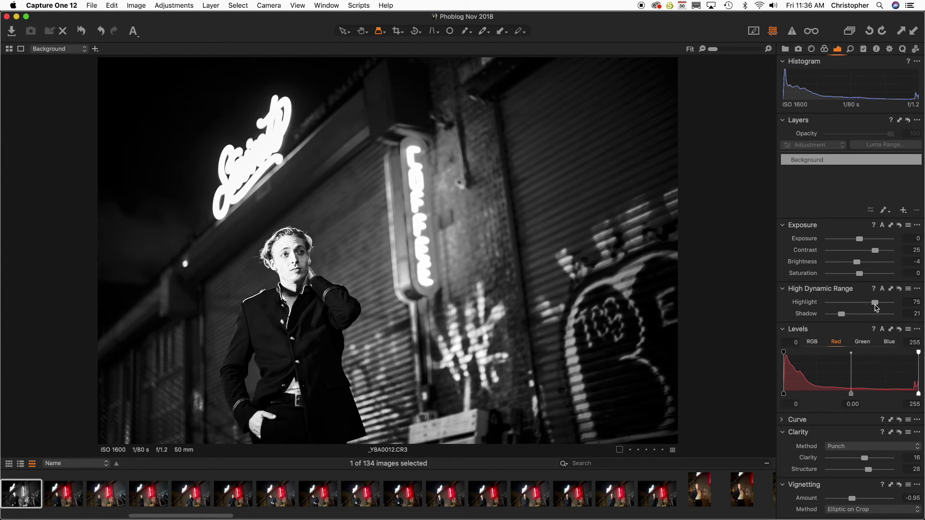
left_click_drag(875, 302, 891, 300)
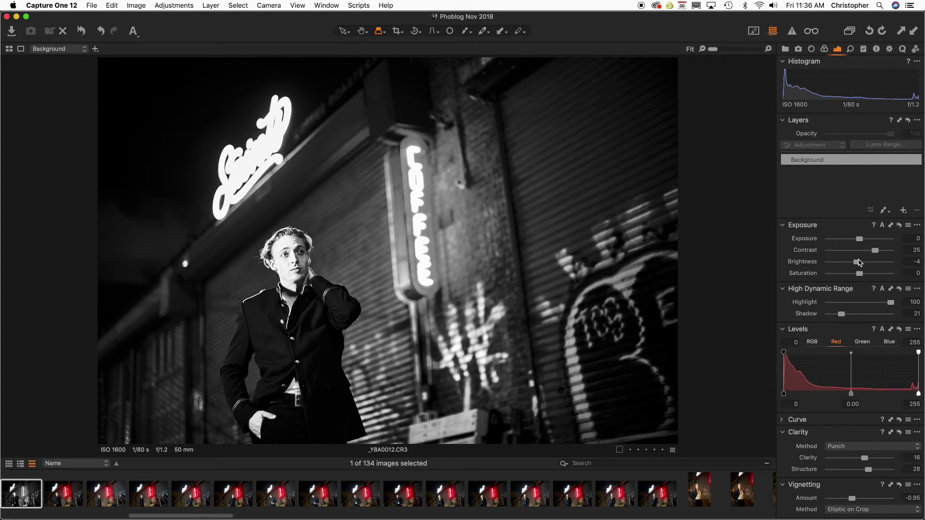
left_click_drag(876, 254, 848, 263)
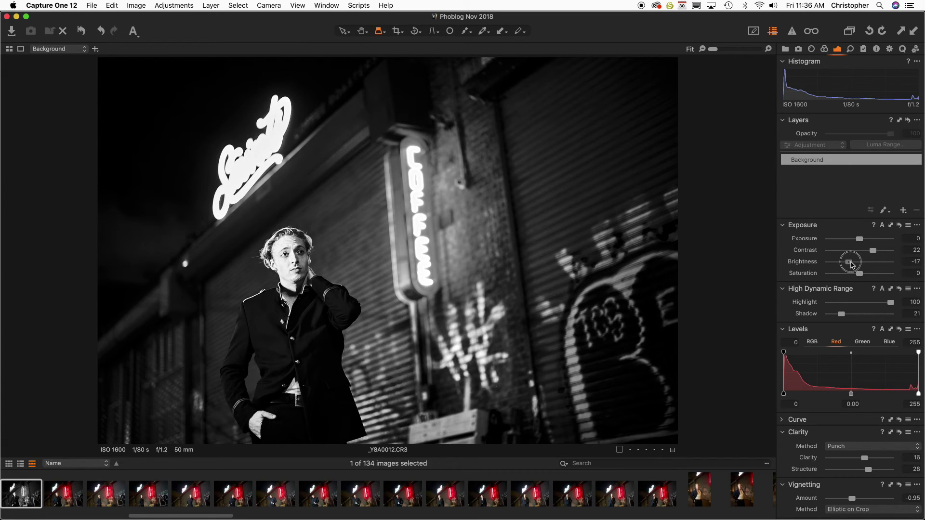
- Compare the black-and-white conversion against the colour original in the Black & White tool
left_click(824, 49)
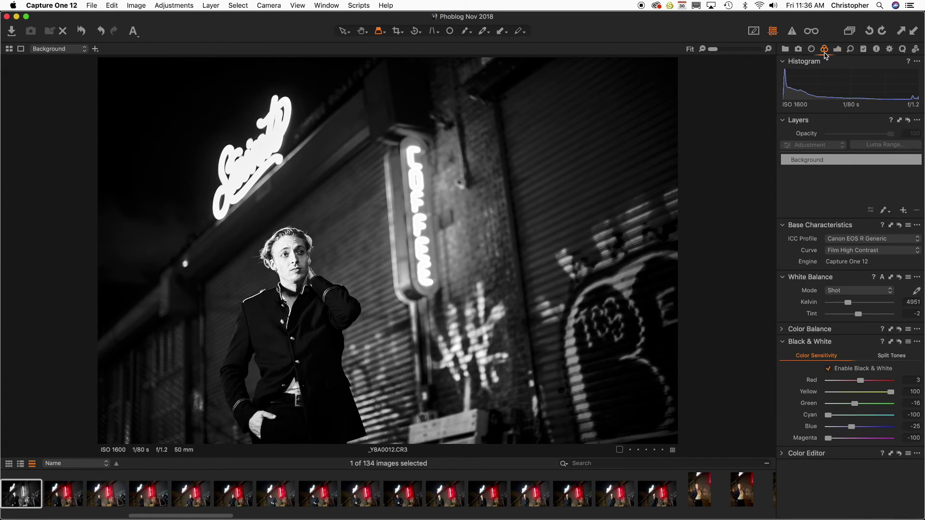
left_click(828, 369)
left_click(828, 369)
left_click(828, 369)
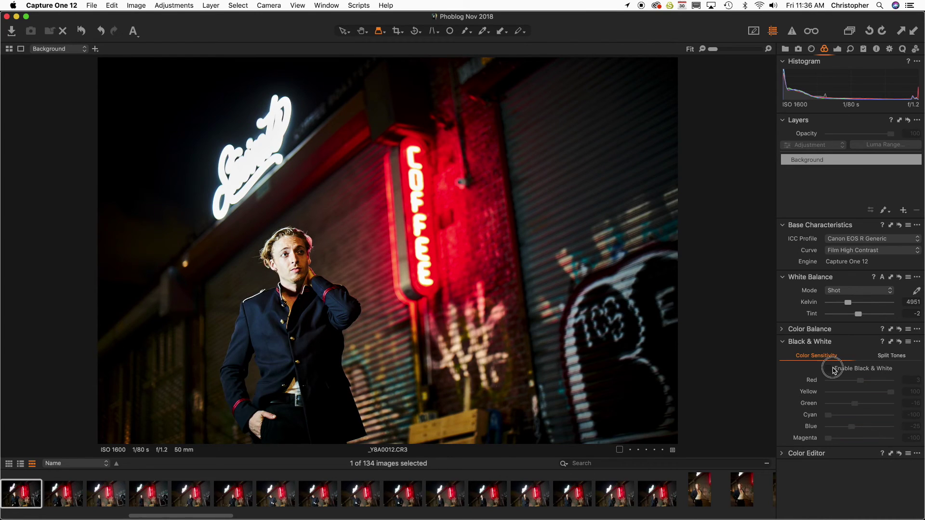
left_click(829, 369)
- Retune the Black & White mix to Yellow -44, Blue -34 and Red -8
left_click_drag(890, 392, 854, 395)
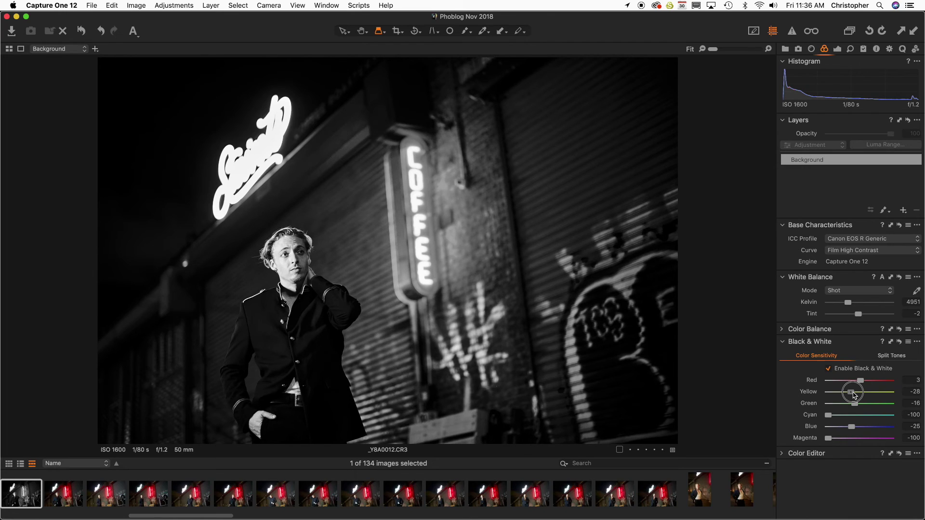
left_click_drag(854, 395, 849, 394)
left_click(829, 369)
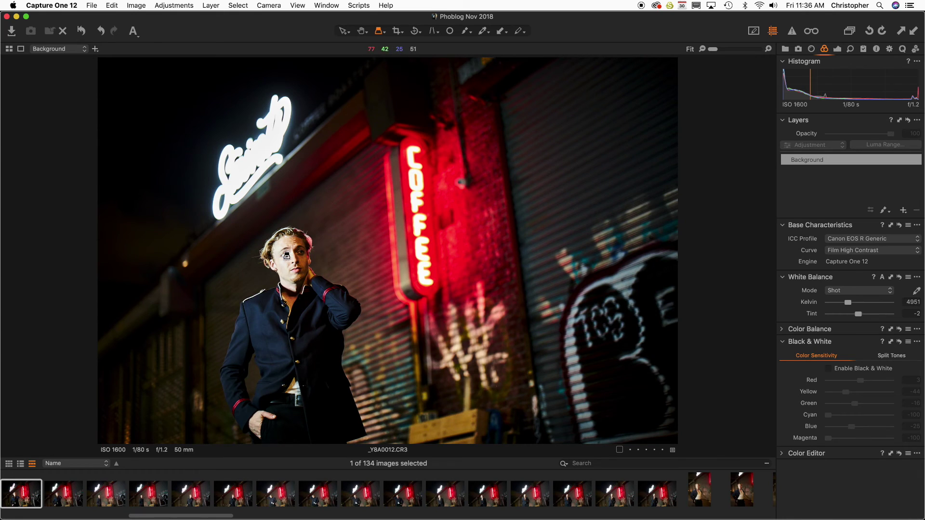
left_click(834, 371)
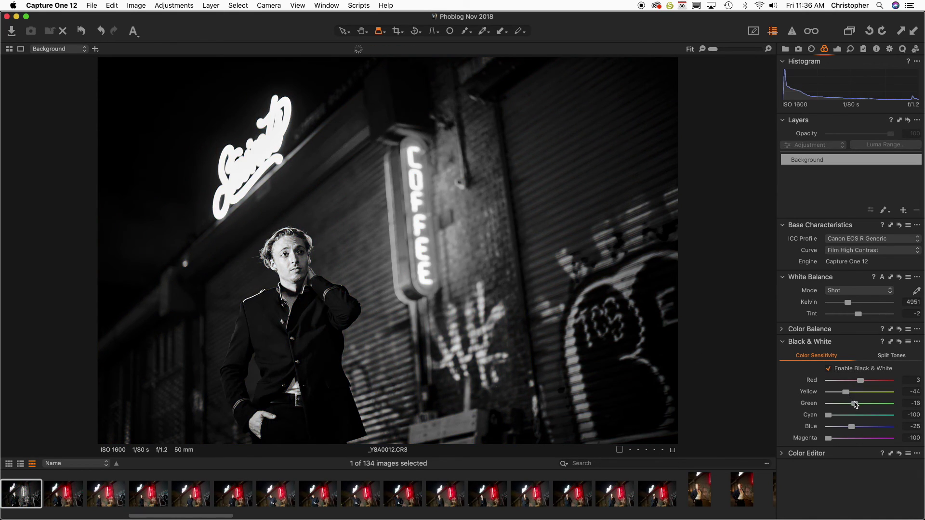
mouse_move(857, 430)
left_mouse_down()
mouse_move(901, 424)
mouse_move(866, 419)
left_mouse_up()
mouse_move(860, 384)
left_mouse_down()
mouse_move(918, 383)
mouse_move(840, 373)
mouse_move(857, 380)
left_mouse_up()
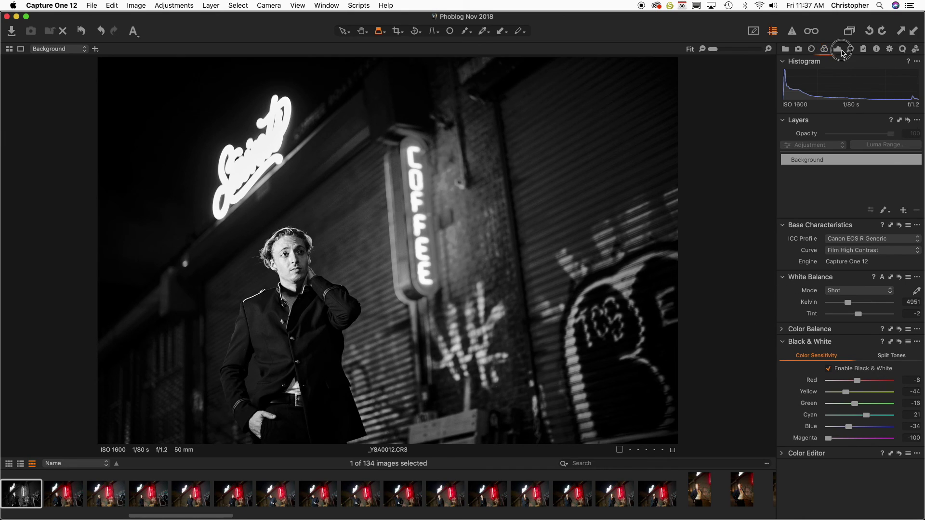
- Bring back the Exposure tools and select the raw frame _Y8A0014.CR3 in the filmstrip
left_click(840, 50)
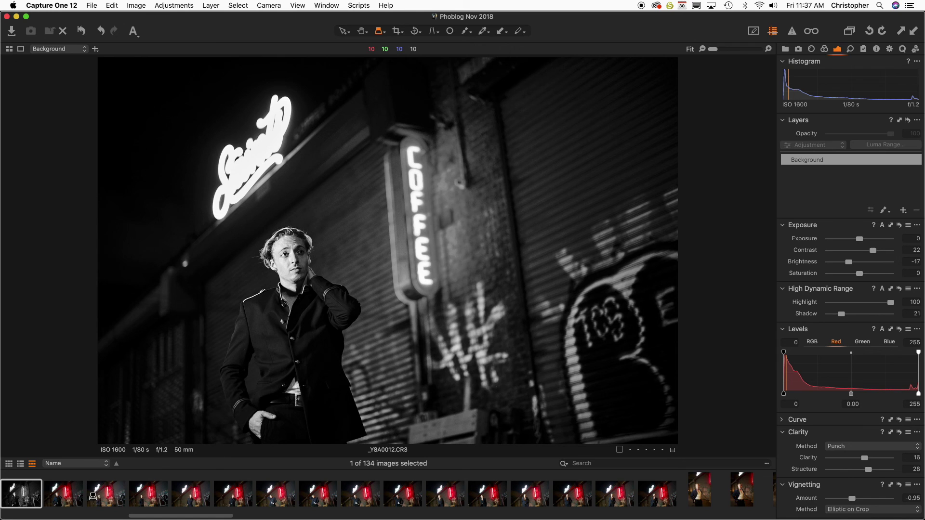
left_click(102, 496)
key("Right")
key("Right")
key("Right")
key("Right")
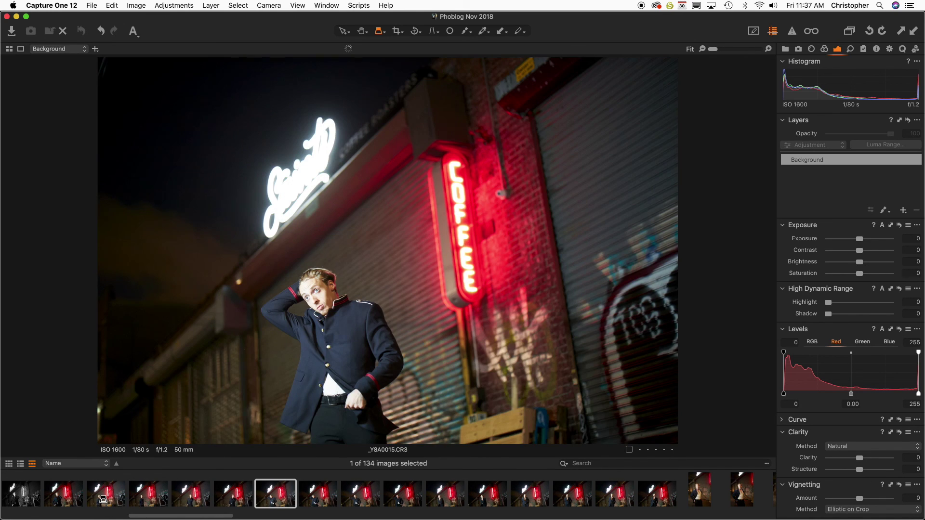
key("Left")
key("Left")
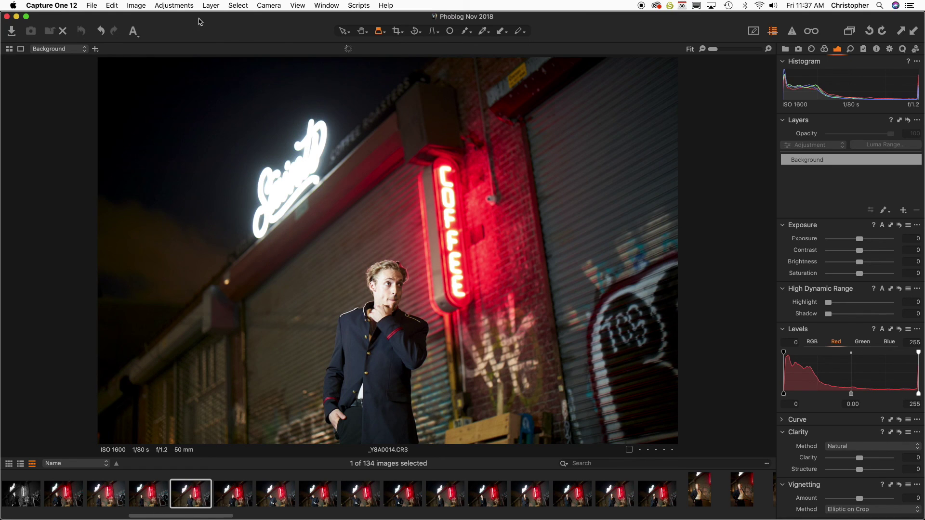
left_click(174, 6)
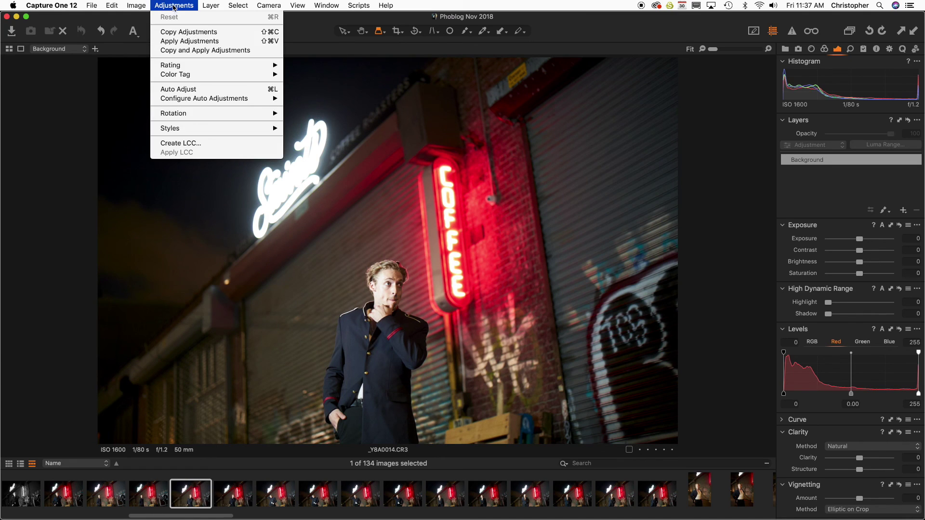
- Paste the copied black-and-white edit onto _Y8A0014.CR3 with Apply Adjustments
left_click(193, 51)
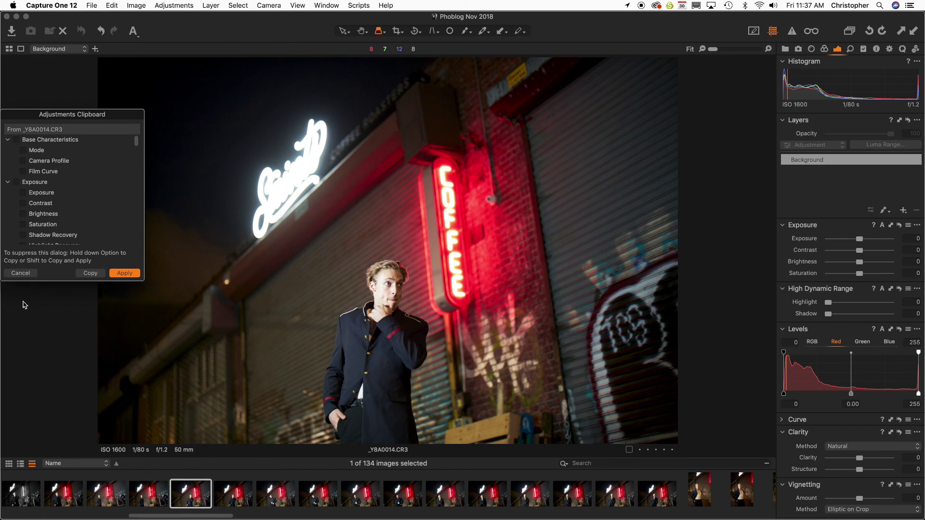
left_click(20, 274)
left_click(185, 5)
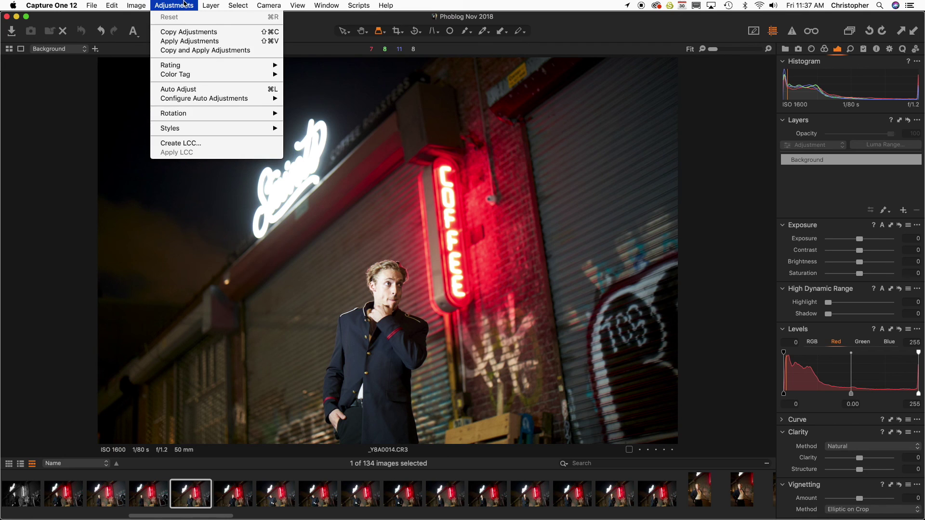
left_click(193, 39)
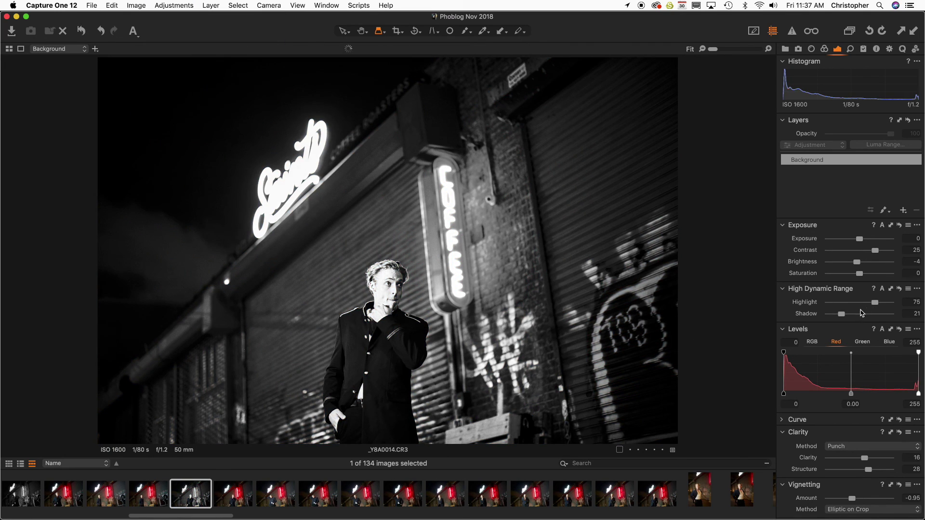
- Raise Highlight recovery and drop the Black & White Yellow channel to -76
mouse_move(877, 309)
left_mouse_down()
mouse_move(842, 308)
mouse_move(885, 309)
mouse_move(875, 308)
left_mouse_up()
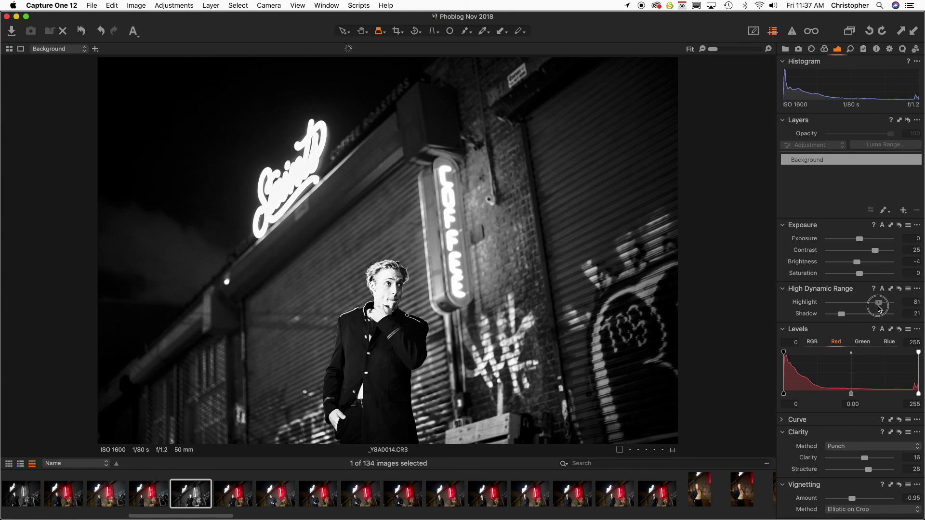
left_click(824, 50)
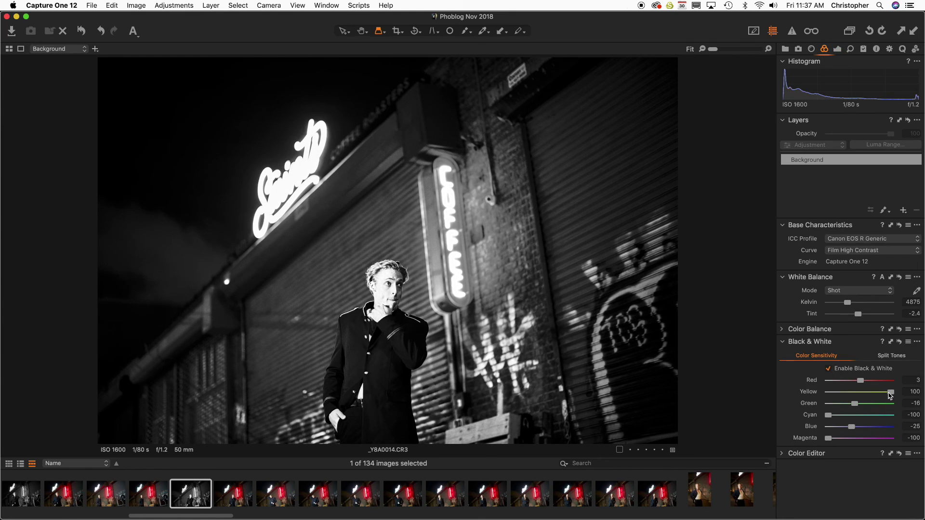
left_click_drag(890, 395, 835, 395)
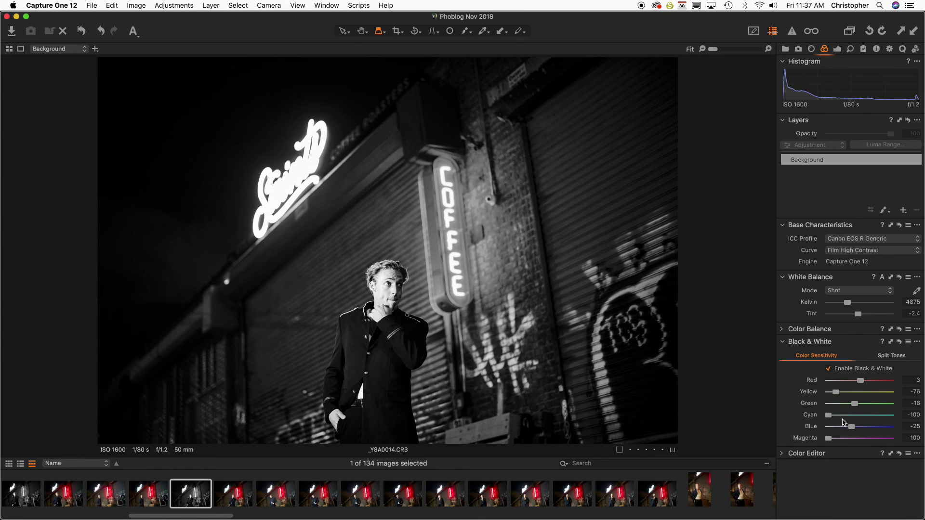